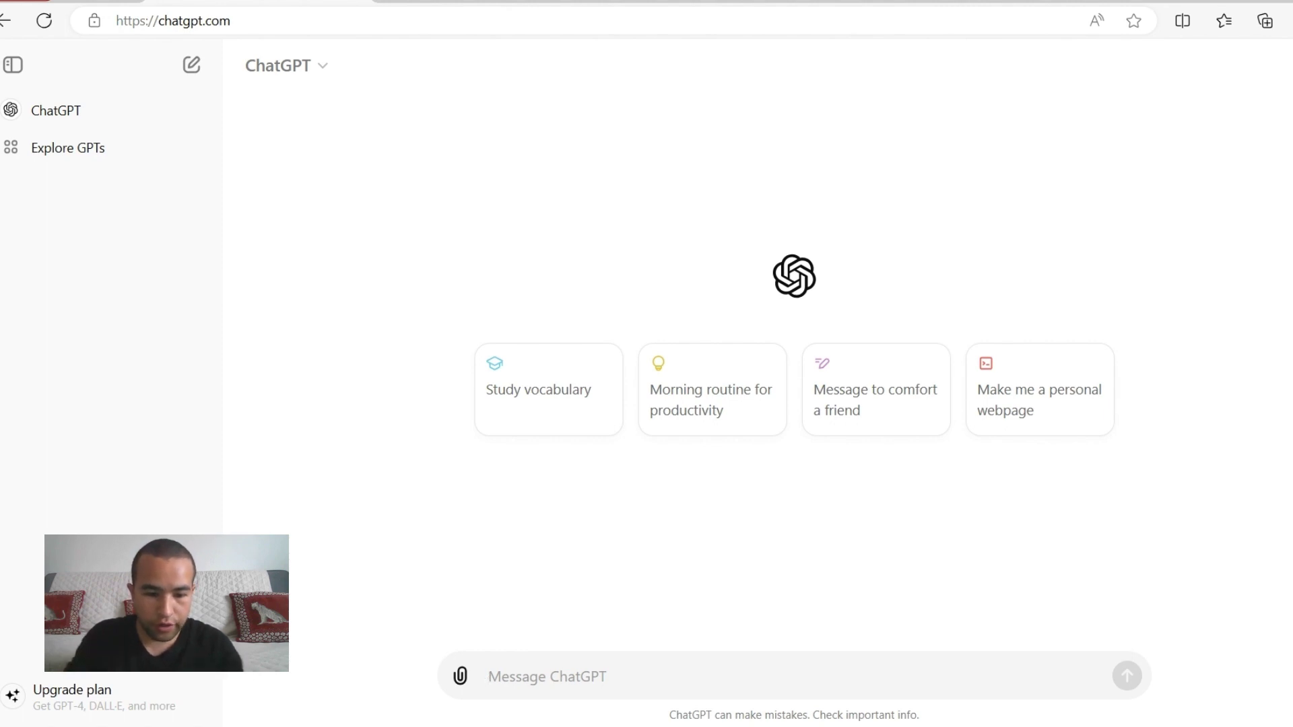
Ask ChatGPT to write a 300-word A1 German story about travelling with a vocabulary list at the end of the text.
{"action": "type", "text": "Can you write an A1 Germ"}
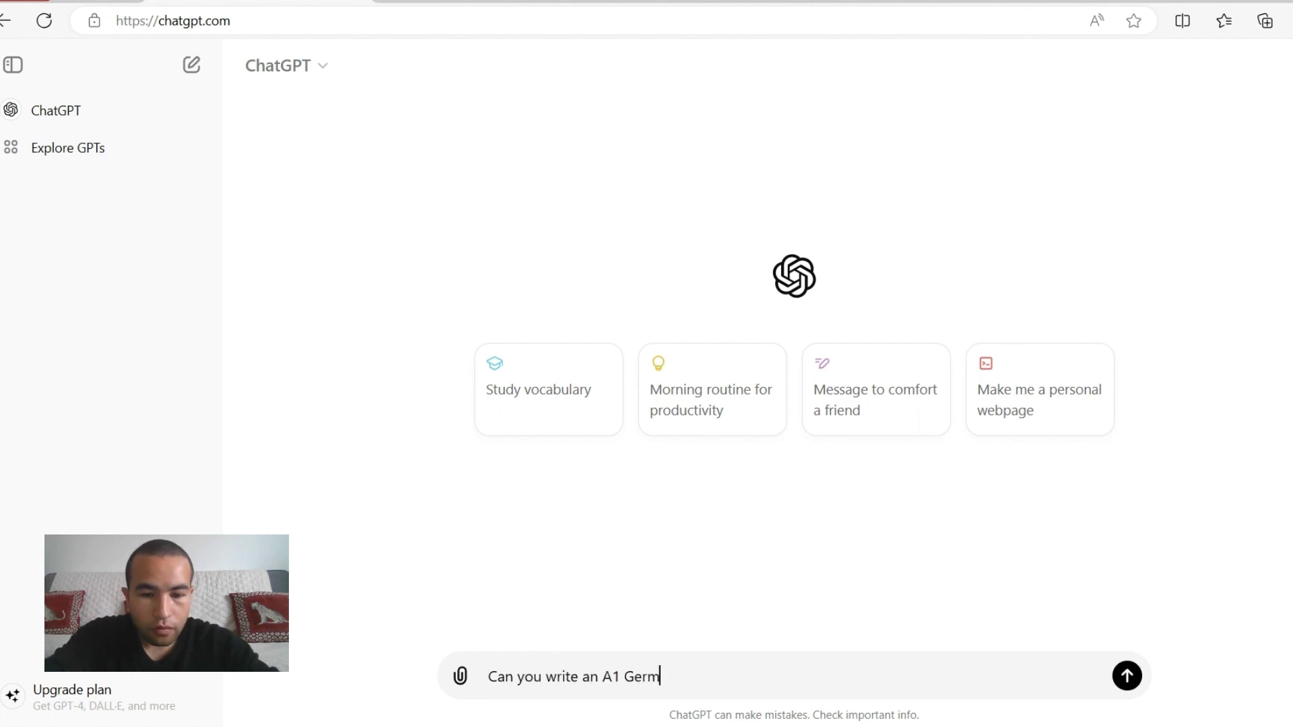
{"action": "type", "text": "an story about travelling? This text should have 300 words and add at"}
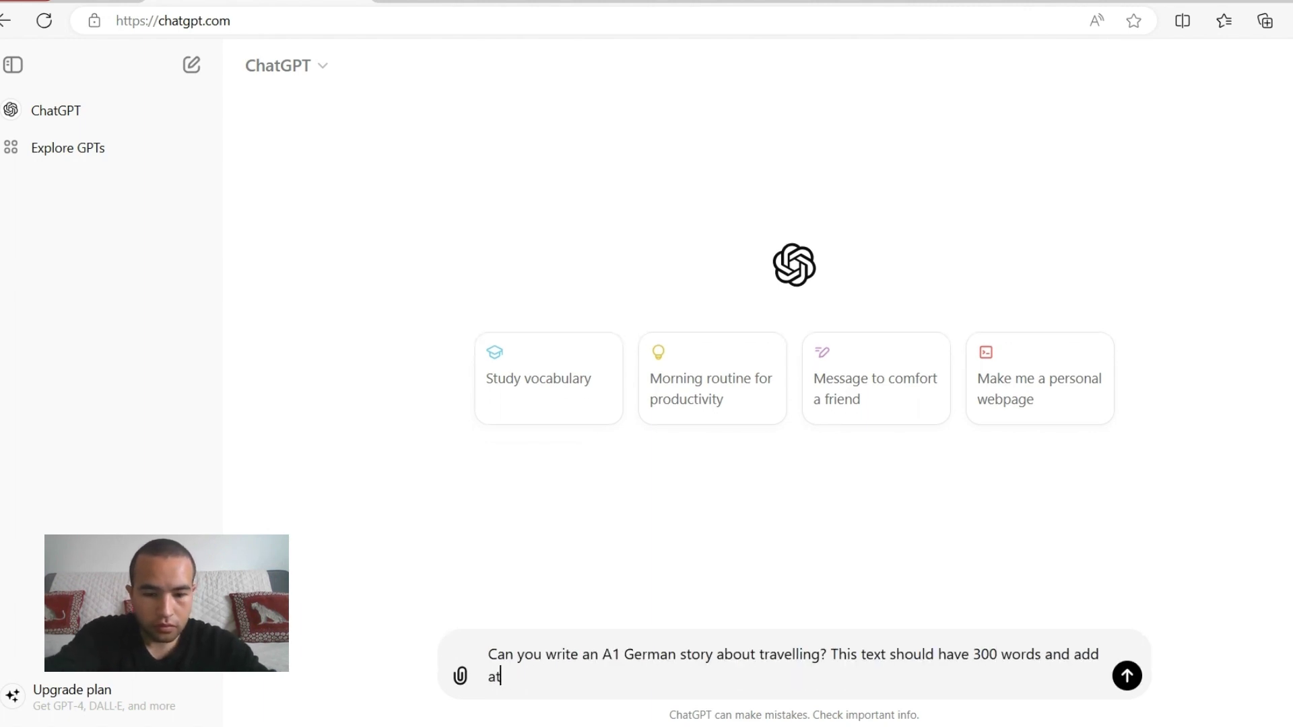
{"action": "type", "text": " the end of the text a vocabulary list, please"}
{"action": "key", "text": "Return"}
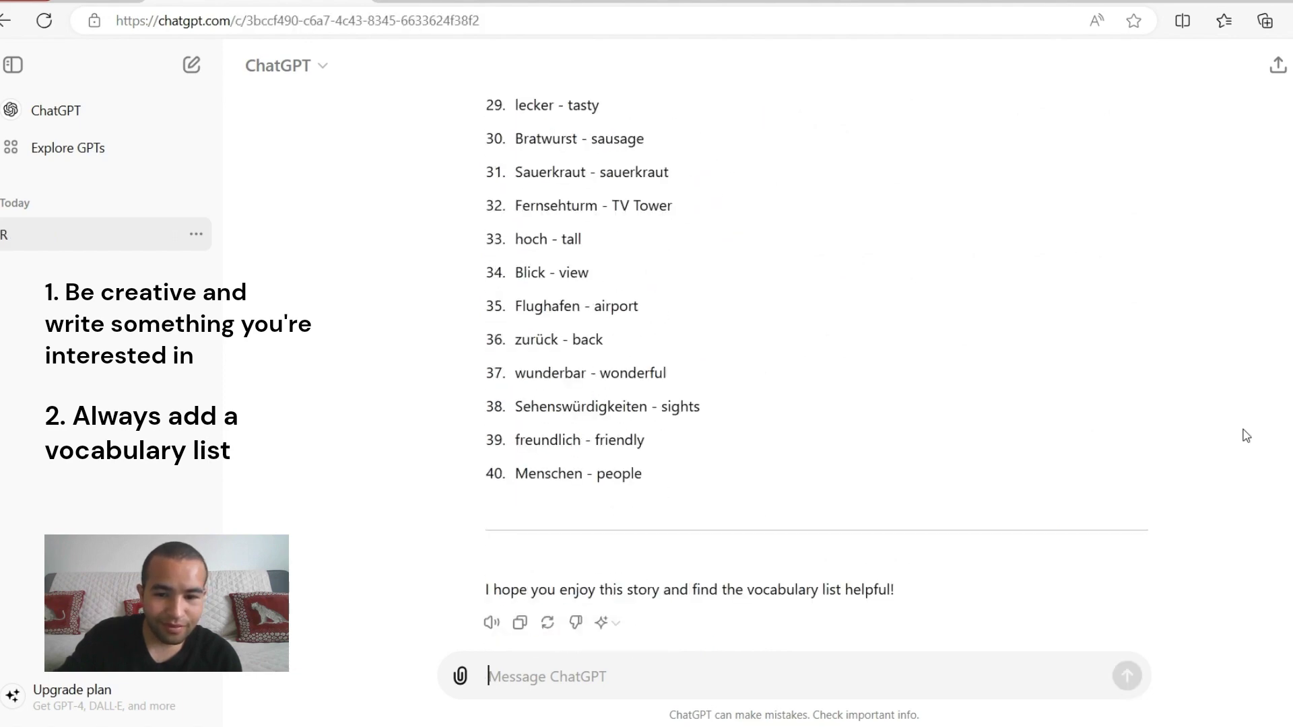
Review the generated story "Meine Reise nach Berlin" and its Wortschatz vocabulary list from beginning to end.
{"action": "scroll", "coordinate": [1246, 436], "scroll_direction": "up", "scroll_amount": 10}
{"action": "scroll", "coordinate": [1246, 435], "scroll_direction": "up", "scroll_amount": 15}
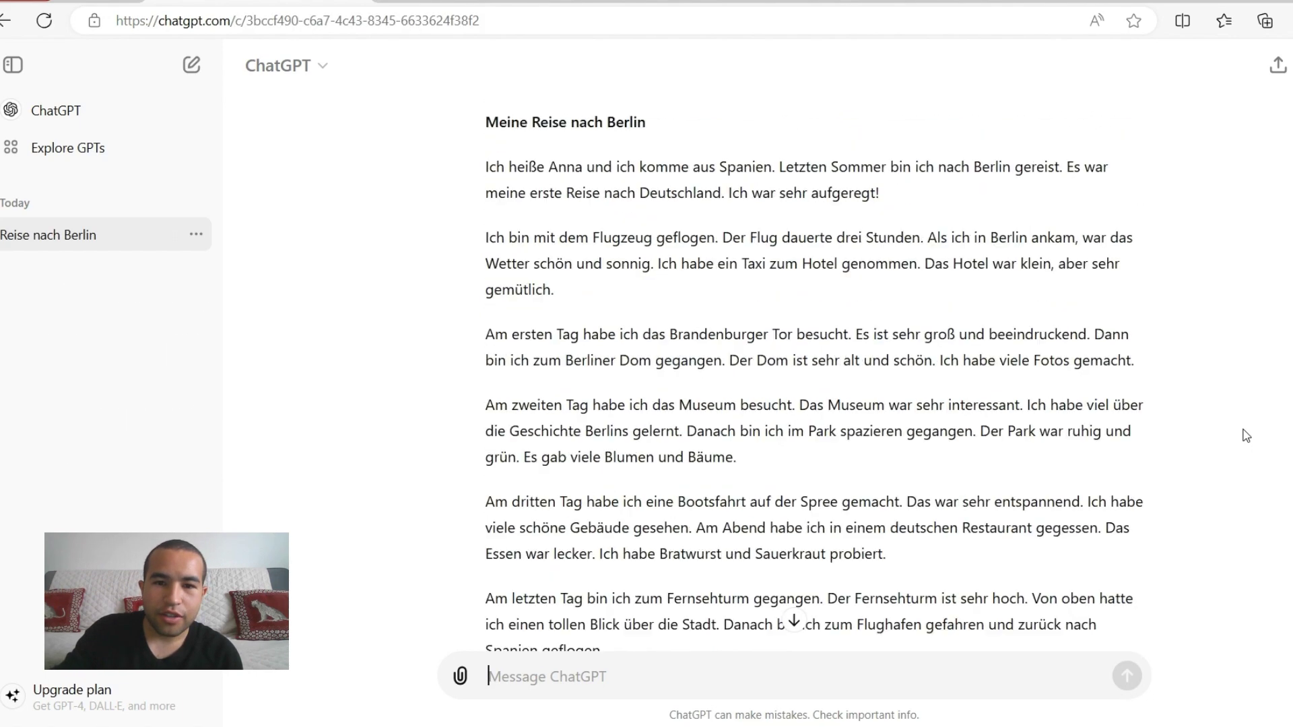
{"action": "scroll", "coordinate": [1246, 436], "scroll_direction": "up", "scroll_amount": 3}
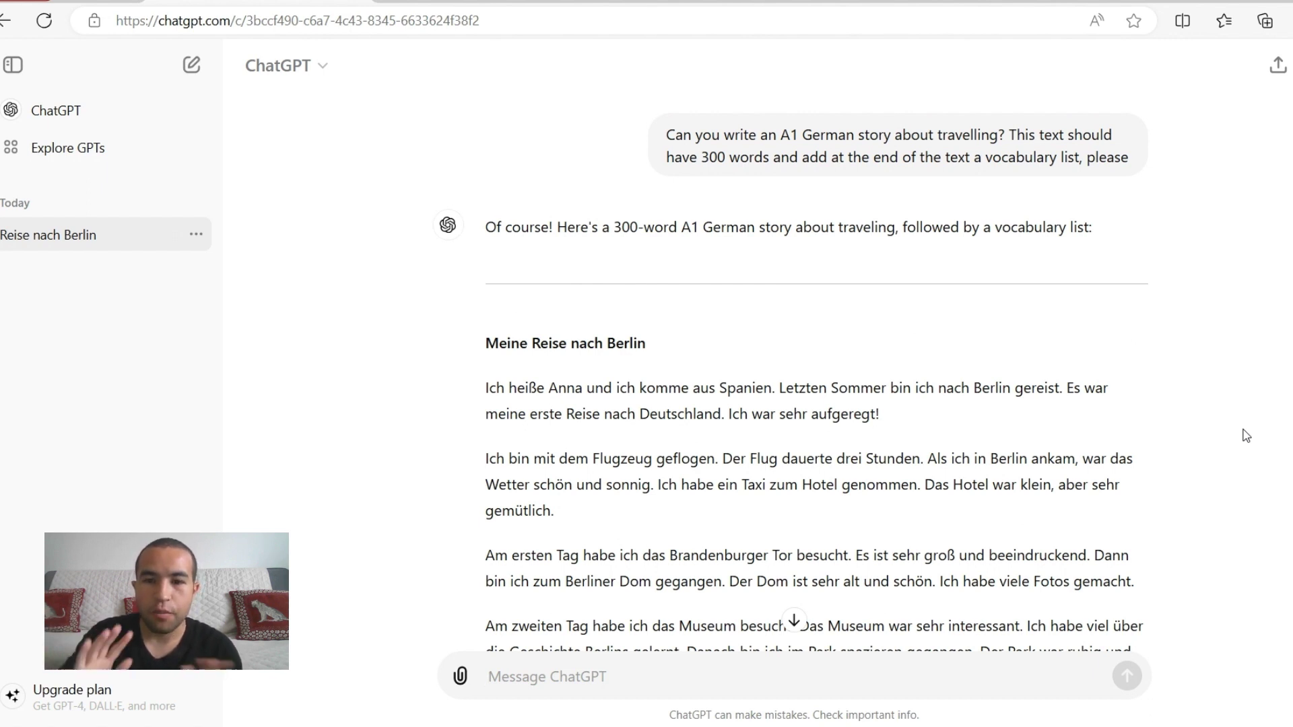
{"action": "scroll", "coordinate": [1172, 406], "scroll_direction": "down", "scroll_amount": 4}
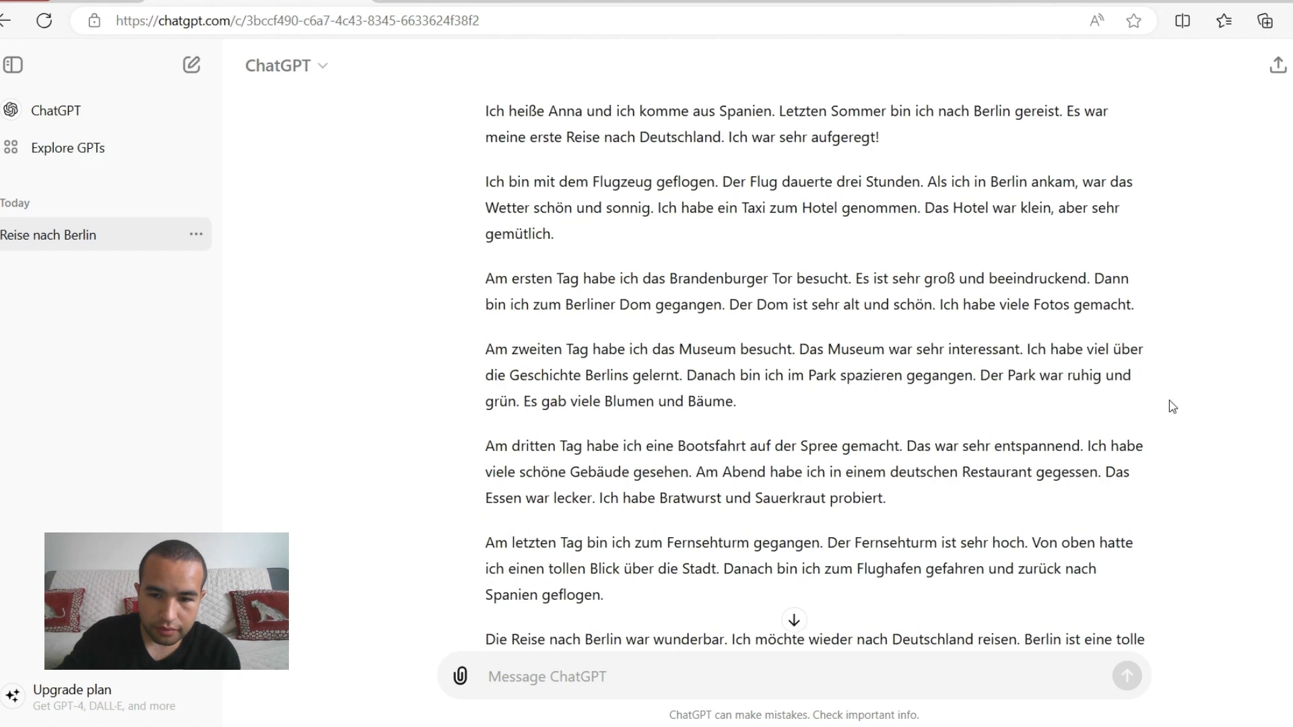
{"action": "scroll", "coordinate": [1172, 406], "scroll_direction": "down", "scroll_amount": 7}
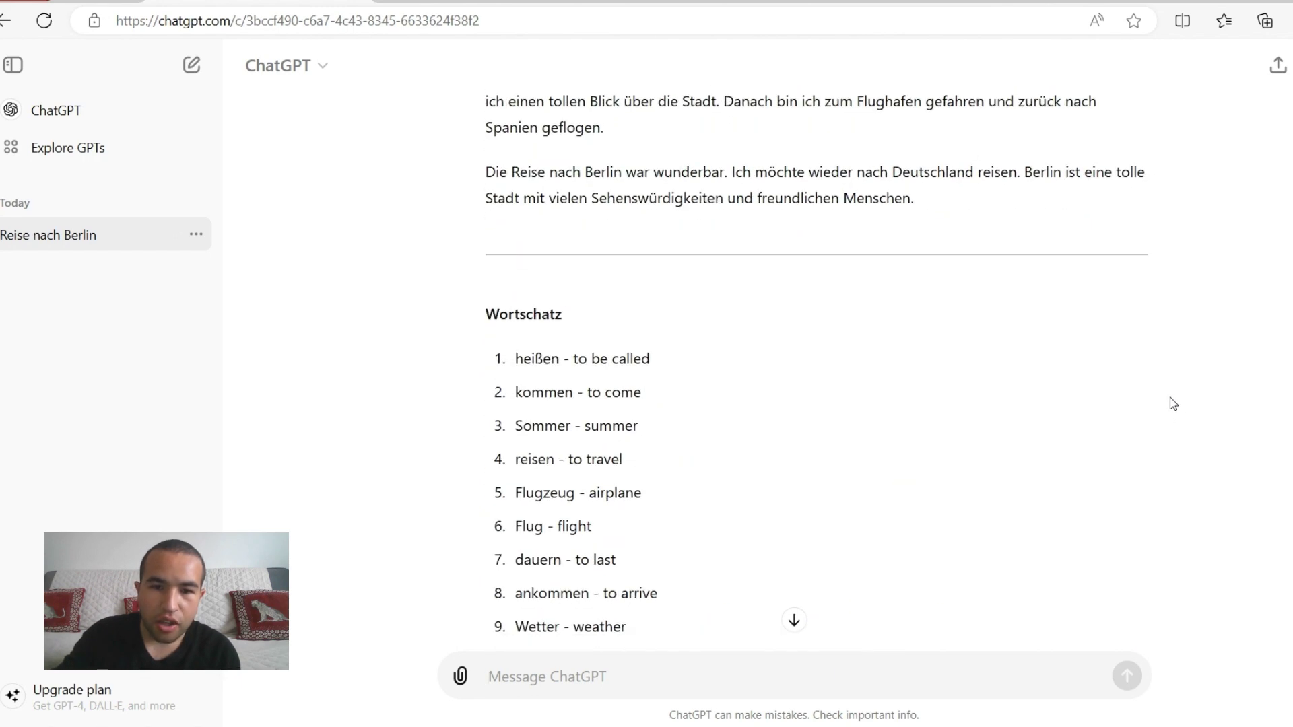
{"action": "scroll", "coordinate": [1172, 403], "scroll_direction": "down", "scroll_amount": 1}
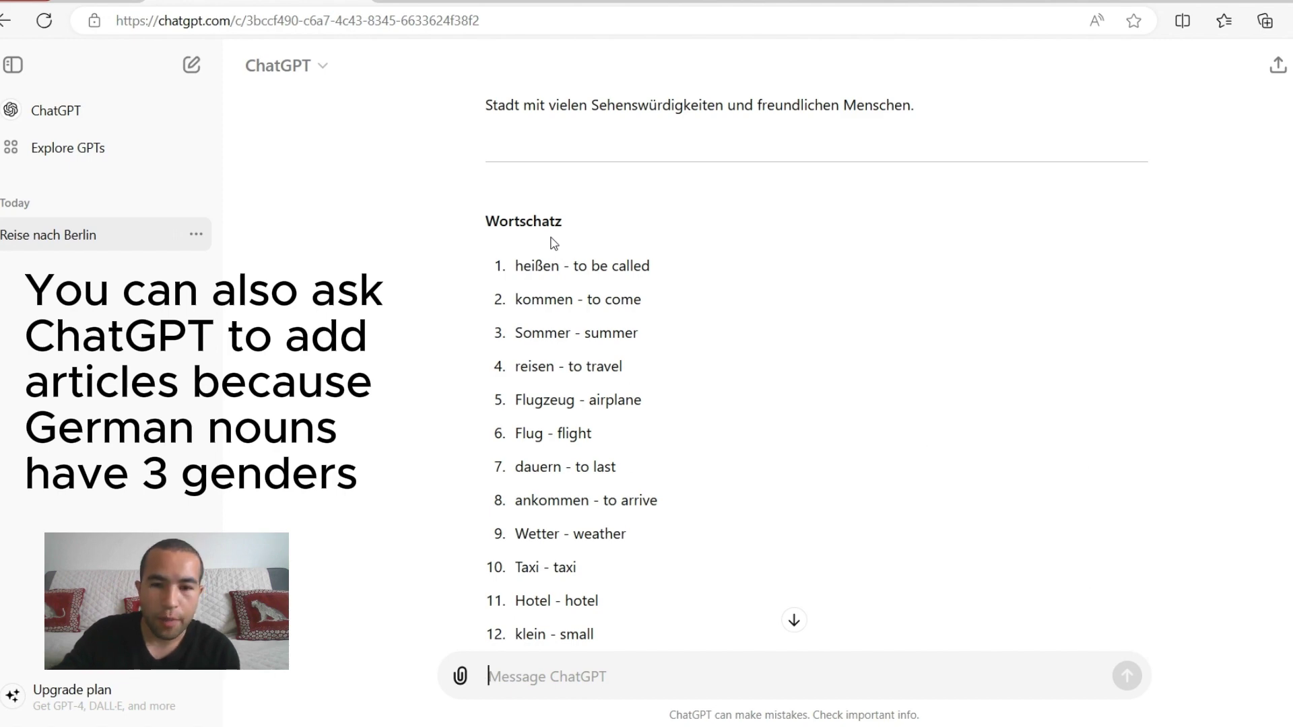
{"action": "scroll", "coordinate": [636, 292], "scroll_direction": "down", "scroll_amount": 3}
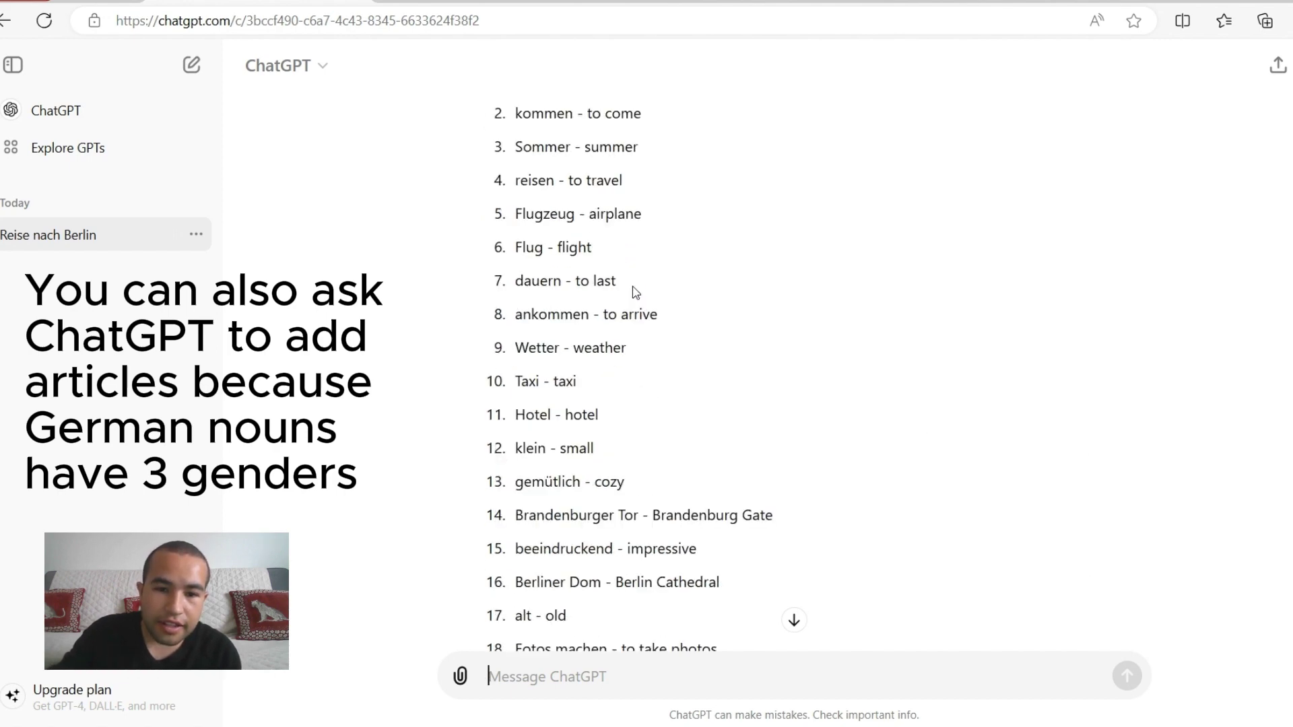
{"action": "scroll", "coordinate": [635, 292], "scroll_direction": "down", "scroll_amount": 15}
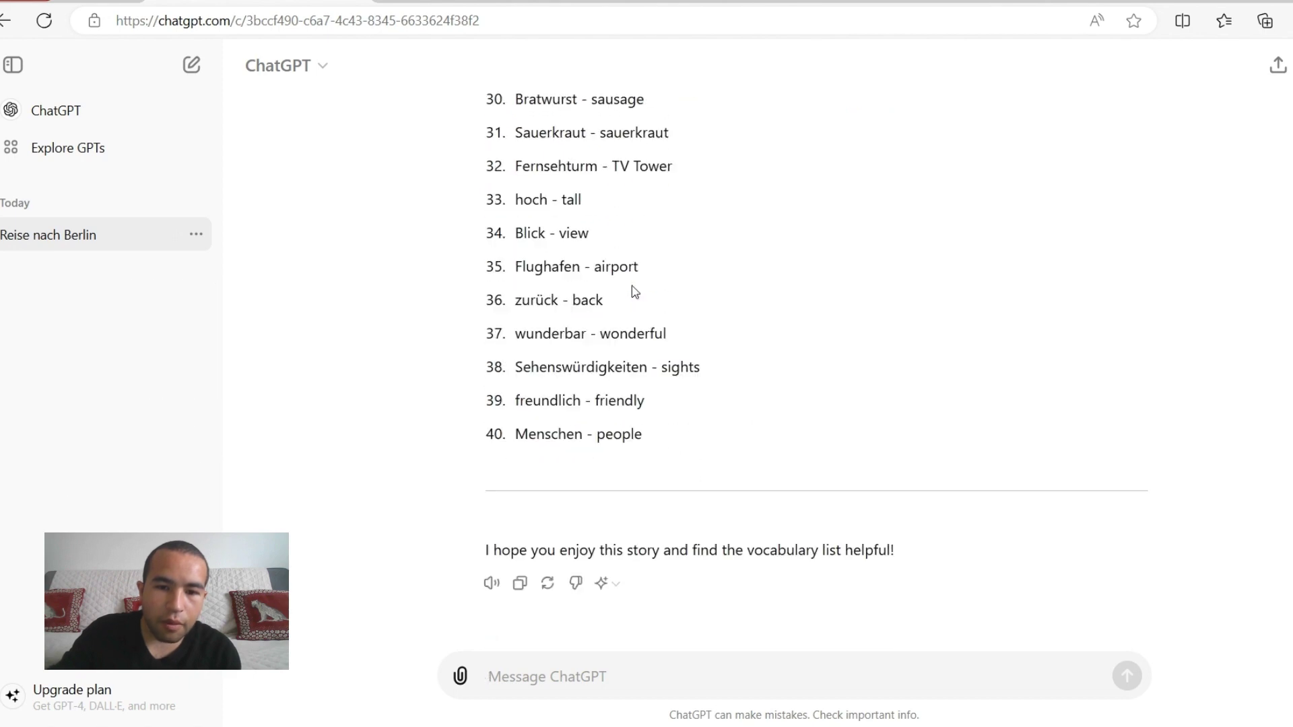
{"action": "scroll", "coordinate": [713, 301], "scroll_direction": "up", "scroll_amount": 20}
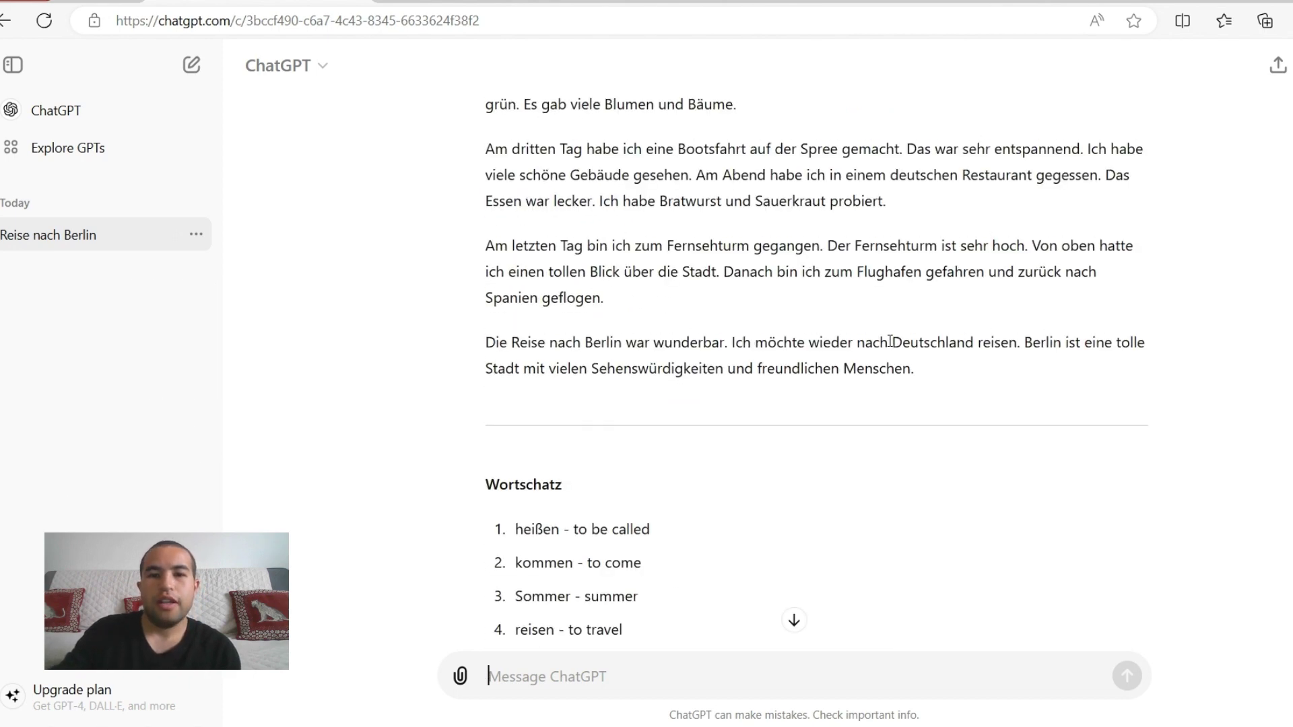
Copy all paragraphs of the German story, without its heading and the vocabulary list.
{"action": "scroll", "coordinate": [890, 341], "scroll_direction": "up", "scroll_amount": 6}
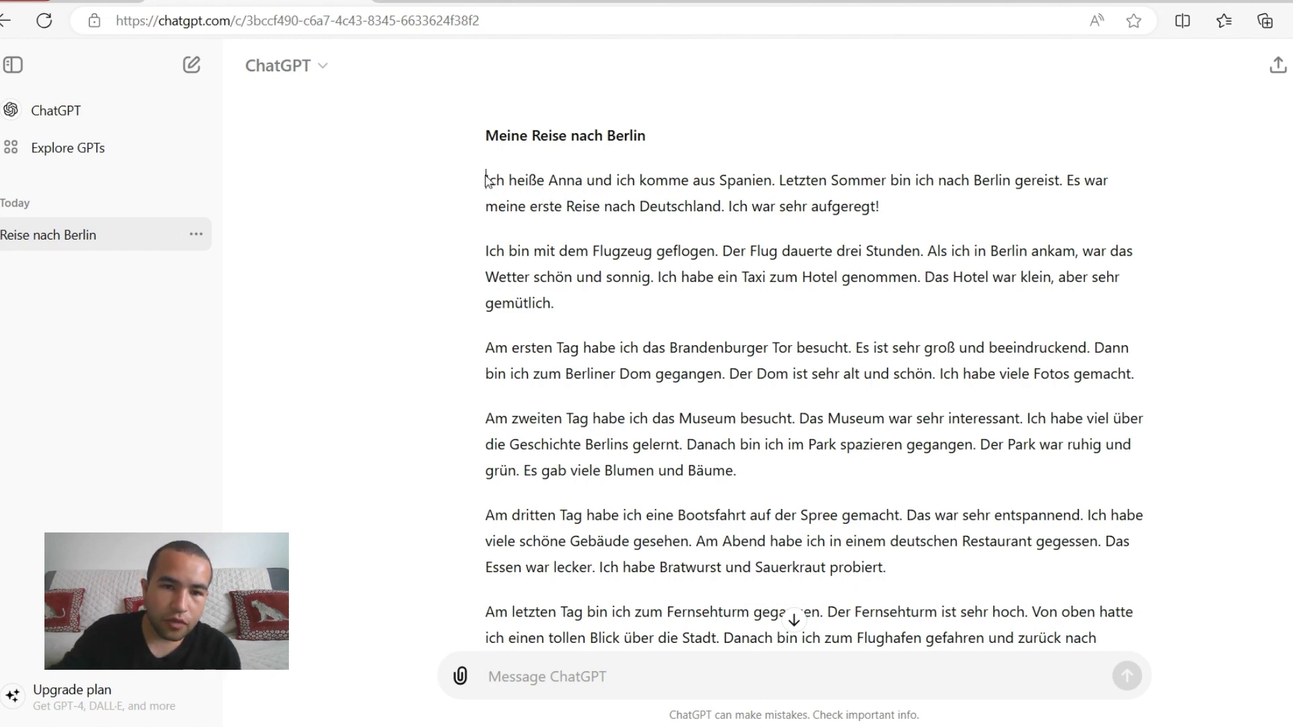
{"action": "left_click_drag", "start_coordinate": [486, 181], "coordinate": [935, 469]}
{"action": "scroll", "coordinate": [682, 277], "scroll_direction": "down", "scroll_amount": 4}
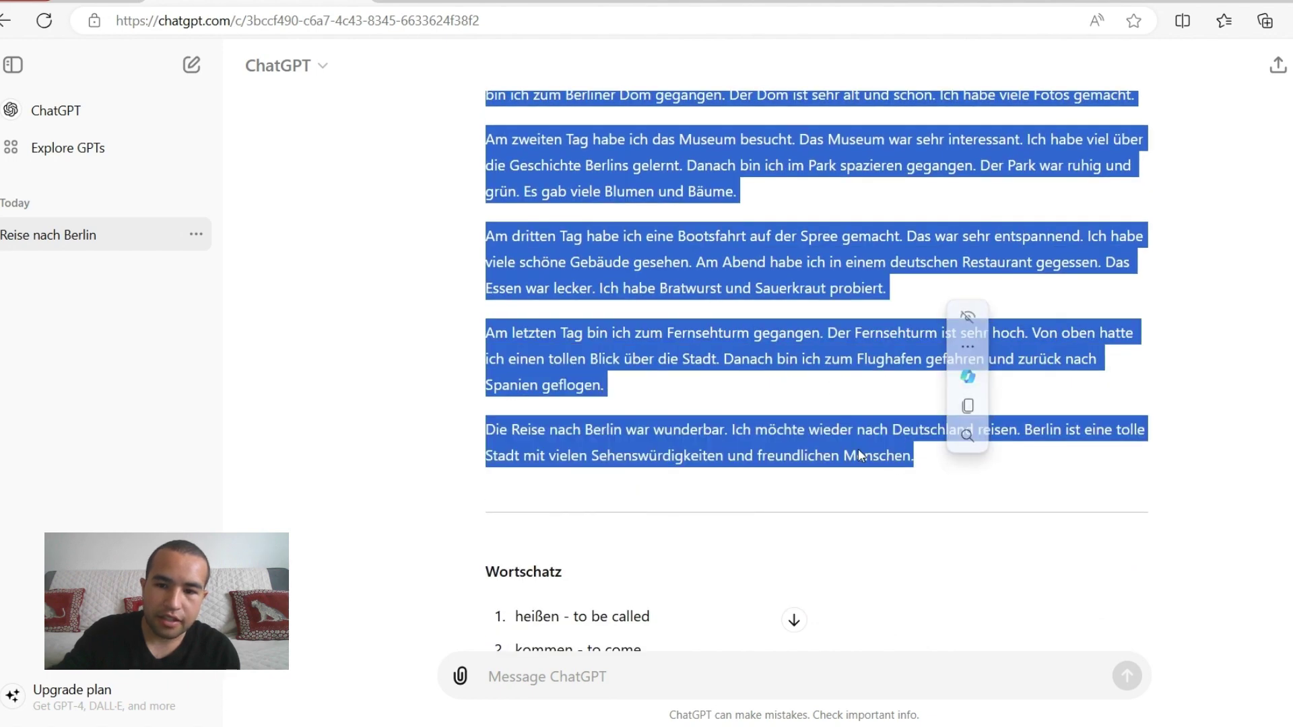
{"action": "right_click", "coordinate": [858, 449]}
{"action": "left_click", "coordinate": [932, 122]}
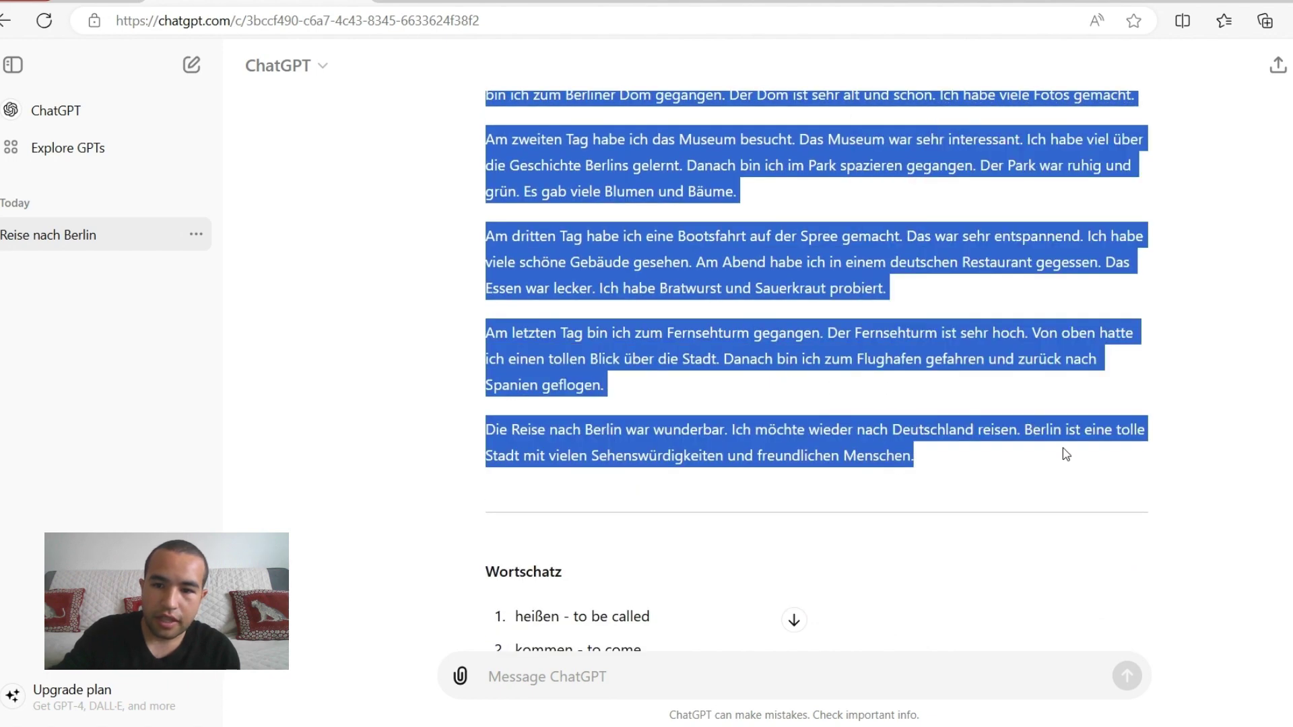
{"action": "left_click", "coordinate": [1074, 455]}
{"action": "scroll", "coordinate": [1227, 464], "scroll_direction": "up", "scroll_amount": 5}
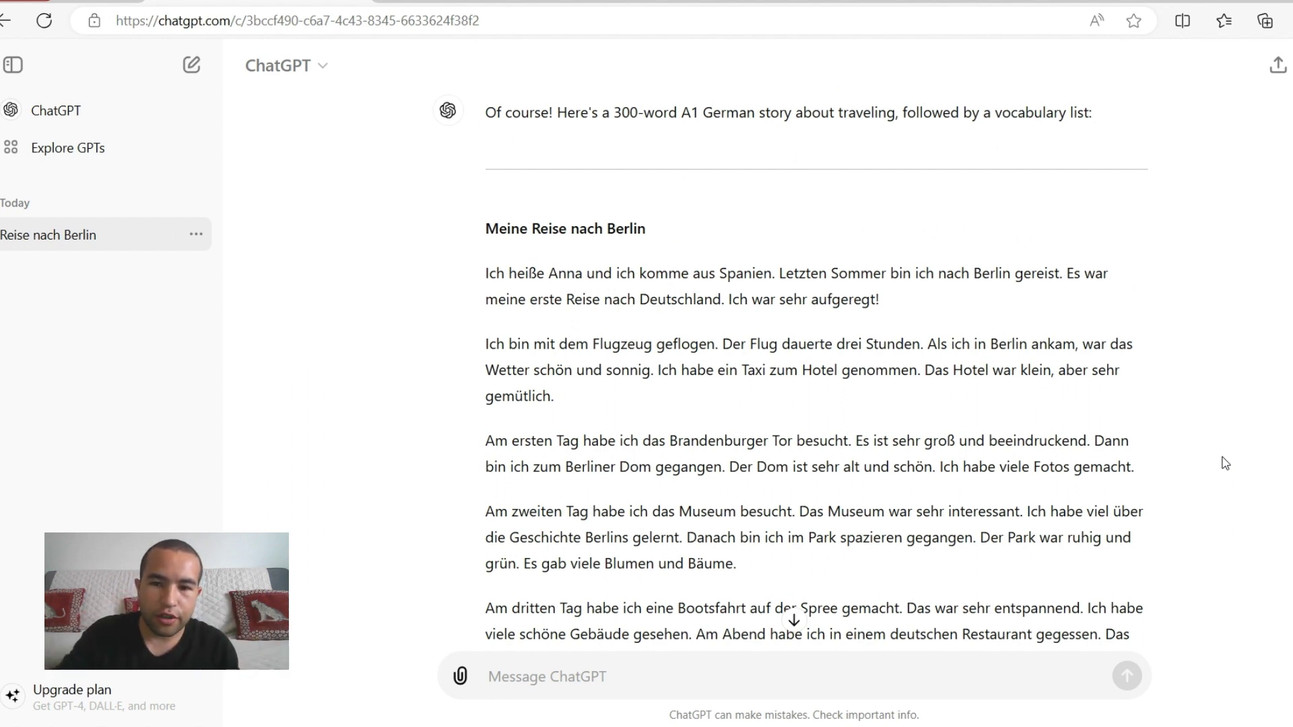
Switch to Google Translate and paste the copied story as German source text for translation into English.
{"action": "left_click", "coordinate": [480, 2]}
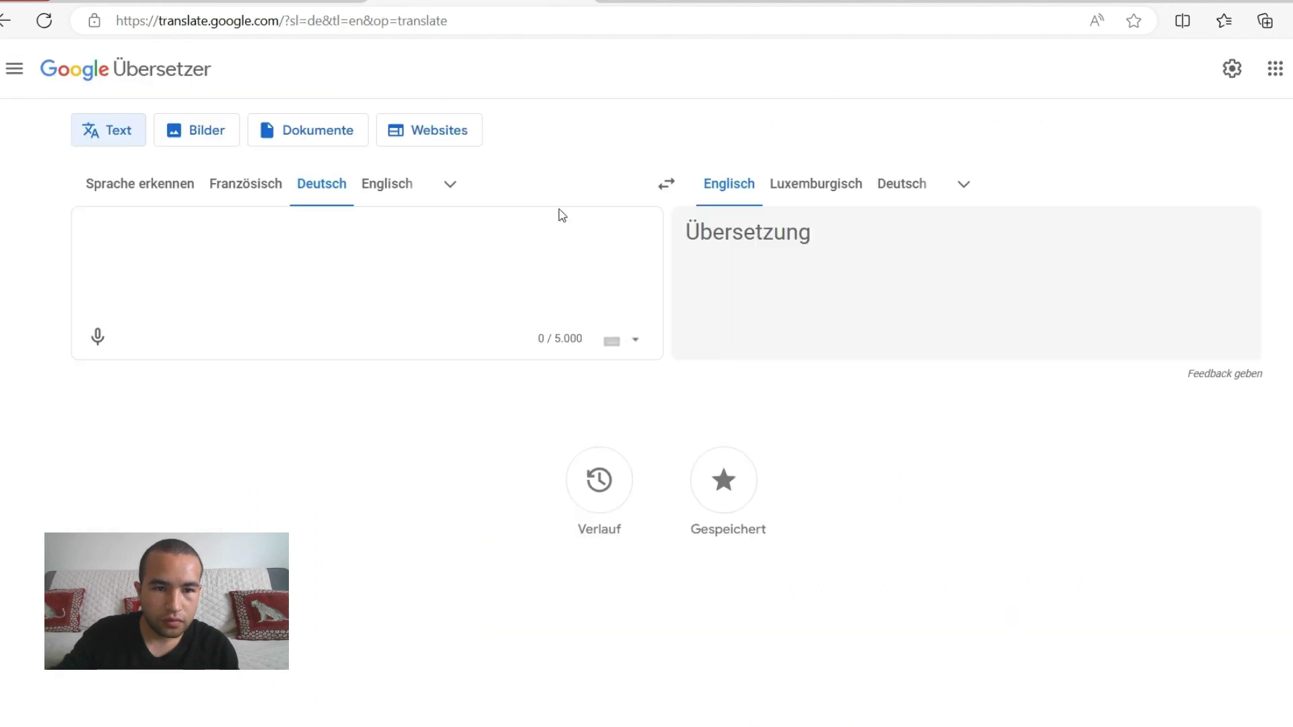
{"action": "right_click", "coordinate": [453, 229]}
{"action": "left_click", "coordinate": [554, 405]}
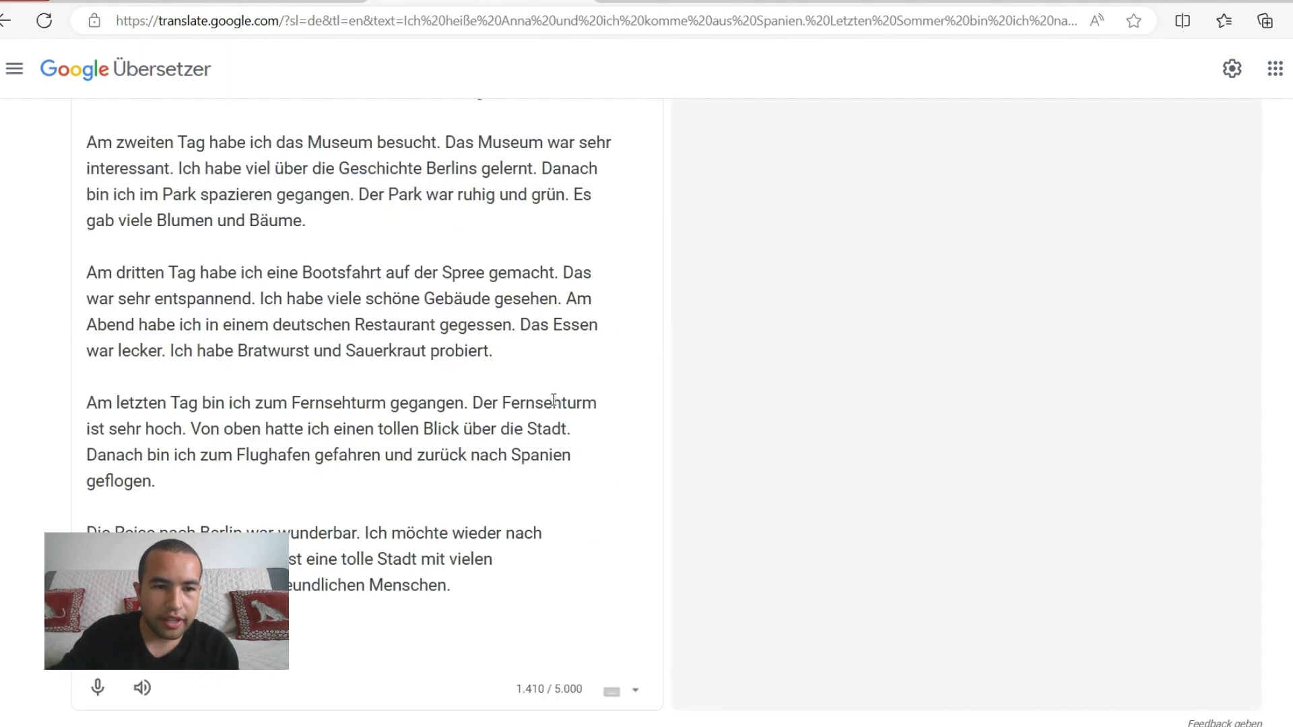
Read through the German story alongside its English translation, from the first paragraph to the last.
{"action": "scroll", "coordinate": [549, 403], "scroll_direction": "up", "scroll_amount": 5}
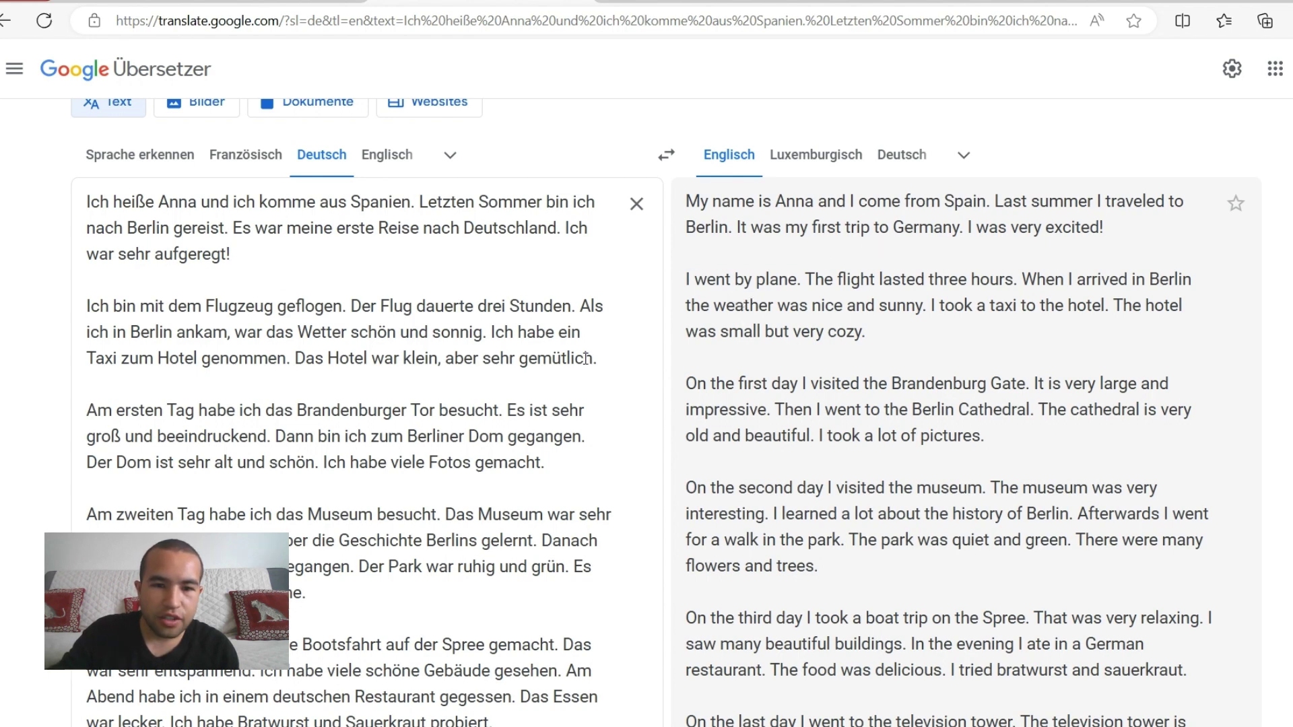
{"action": "scroll", "coordinate": [585, 356], "scroll_direction": "down", "scroll_amount": 6}
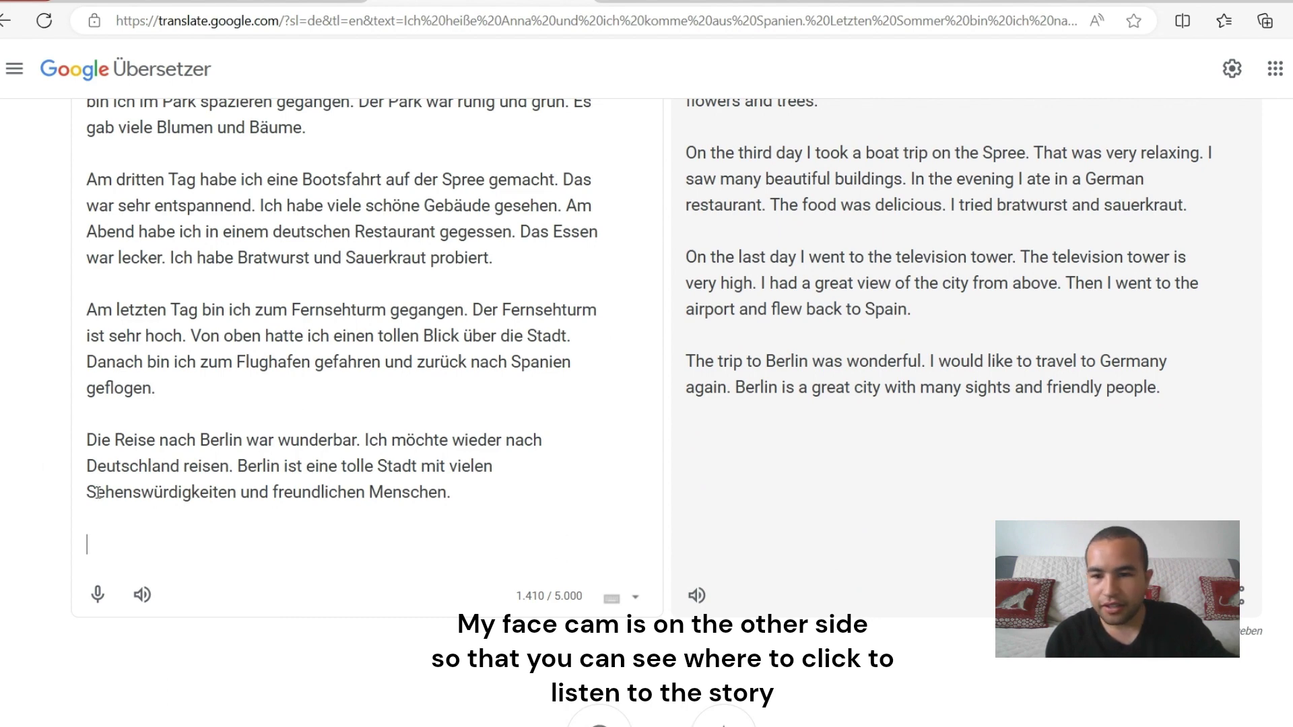
{"action": "scroll", "coordinate": [14, 455], "scroll_direction": "up", "scroll_amount": 7}
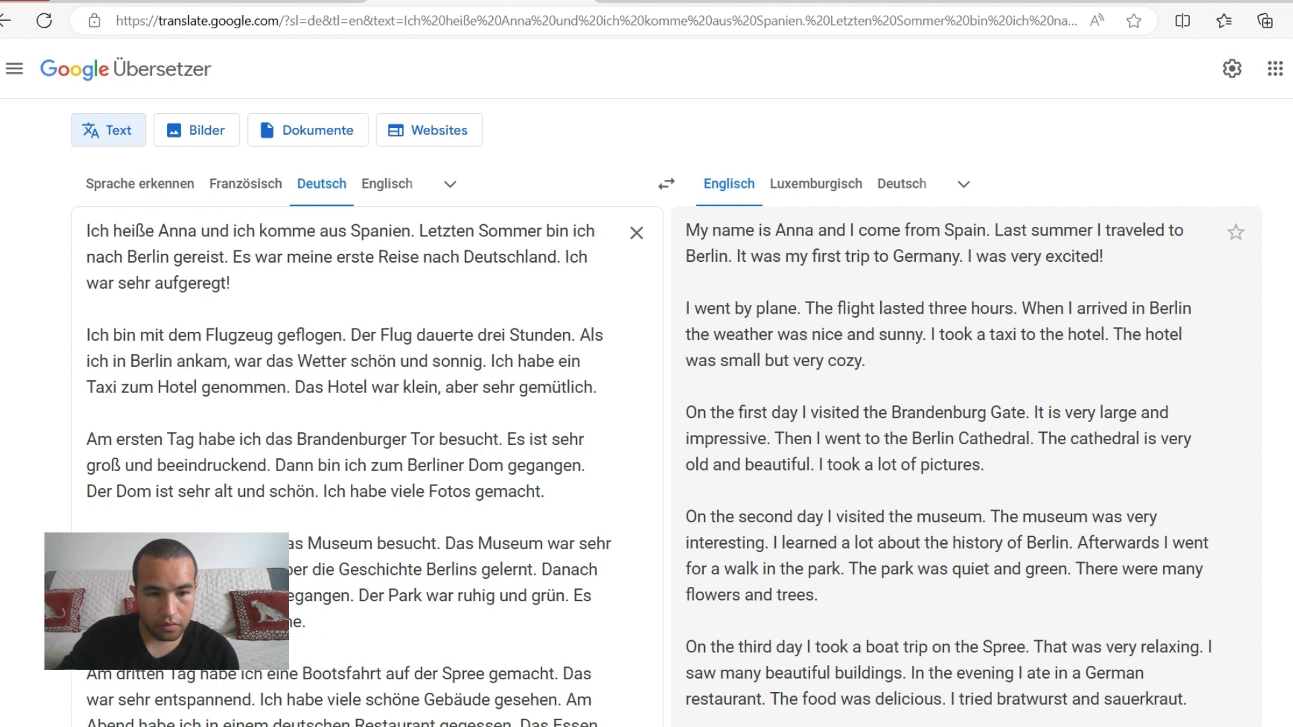
{"action": "scroll", "coordinate": [646, 404], "scroll_direction": "down", "scroll_amount": 3}
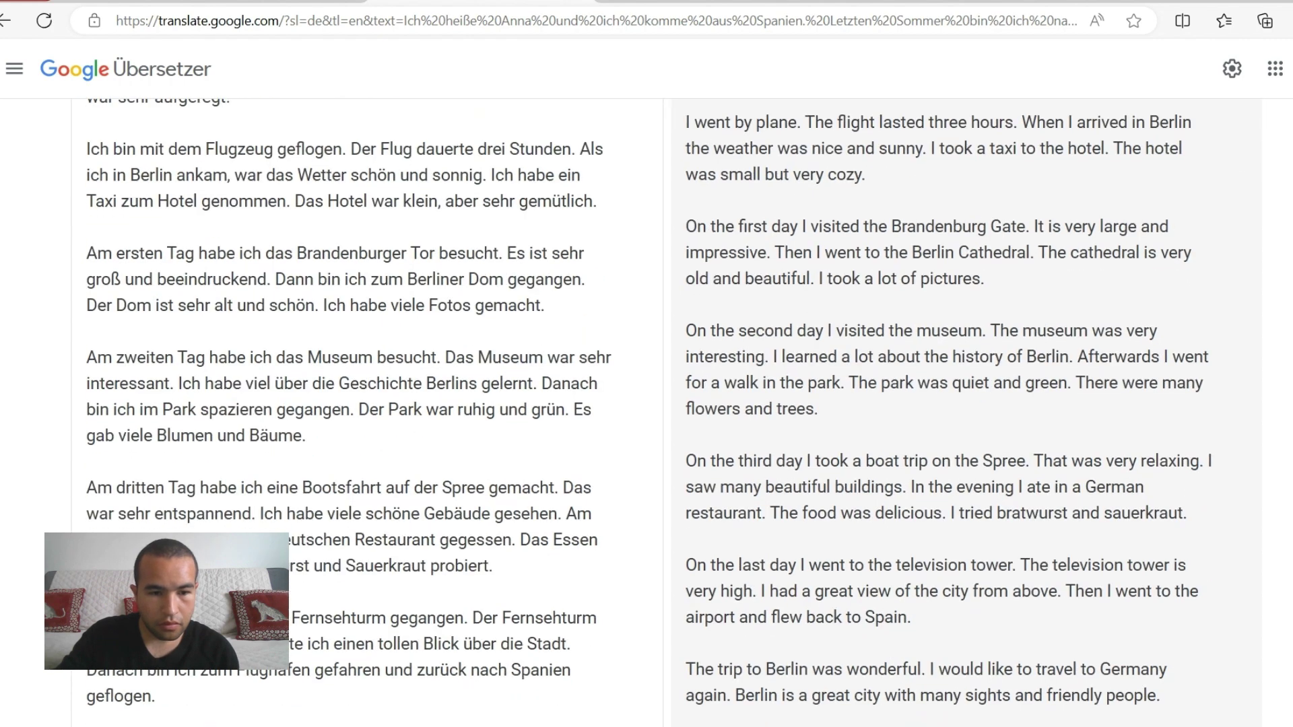
{"action": "scroll", "coordinate": [646, 404], "scroll_direction": "down", "scroll_amount": 2}
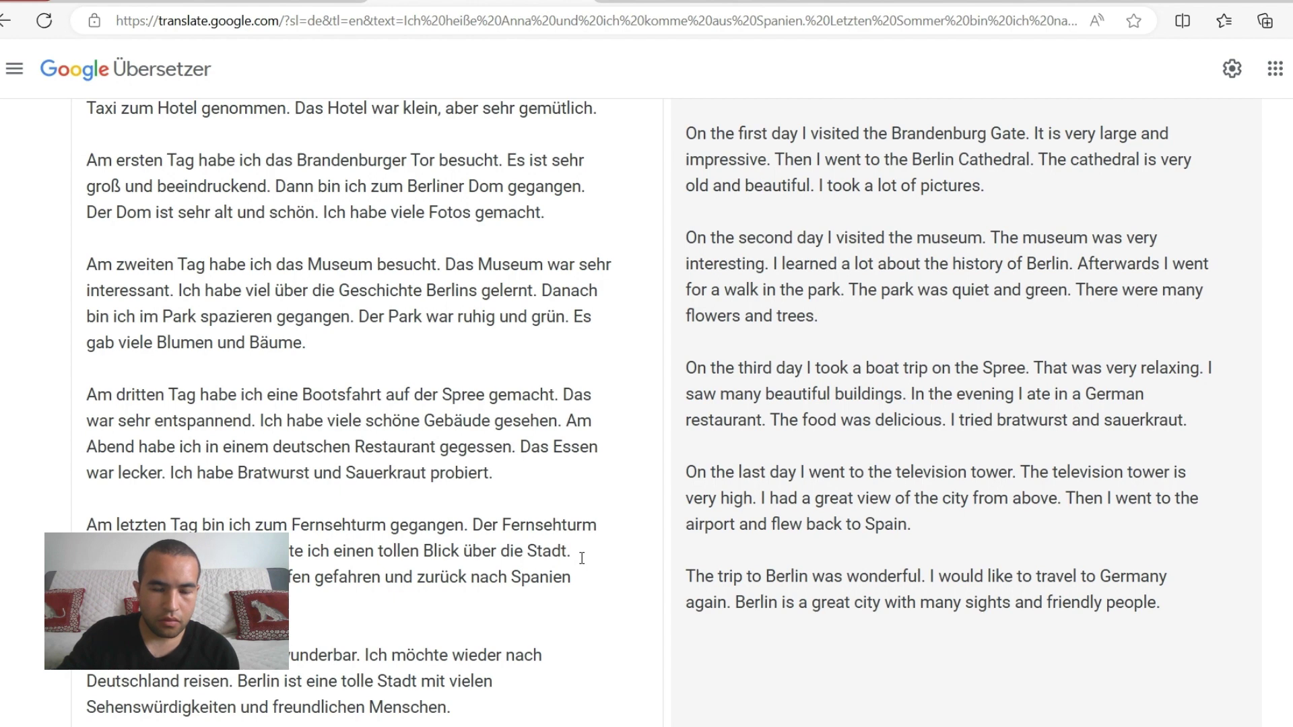
{"action": "scroll", "coordinate": [581, 557], "scroll_direction": "down", "scroll_amount": 3}
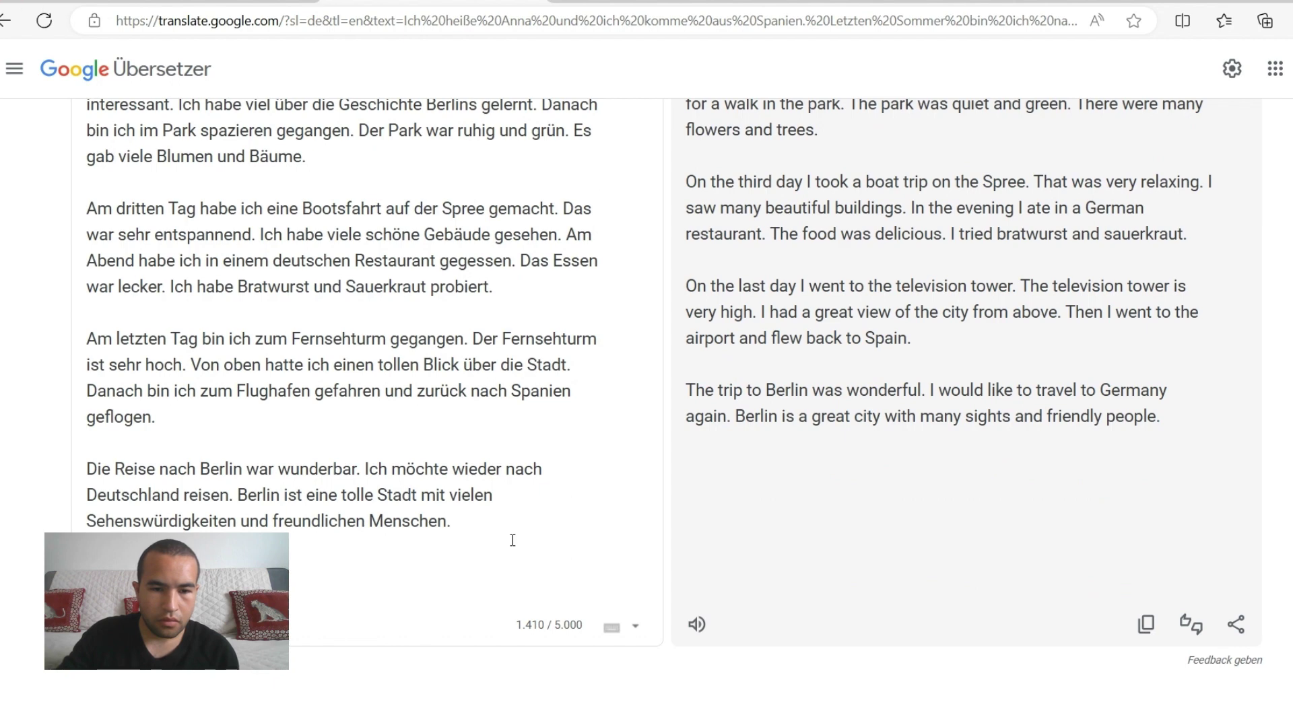
{"action": "scroll", "coordinate": [22, 420], "scroll_direction": "up", "scroll_amount": 5}
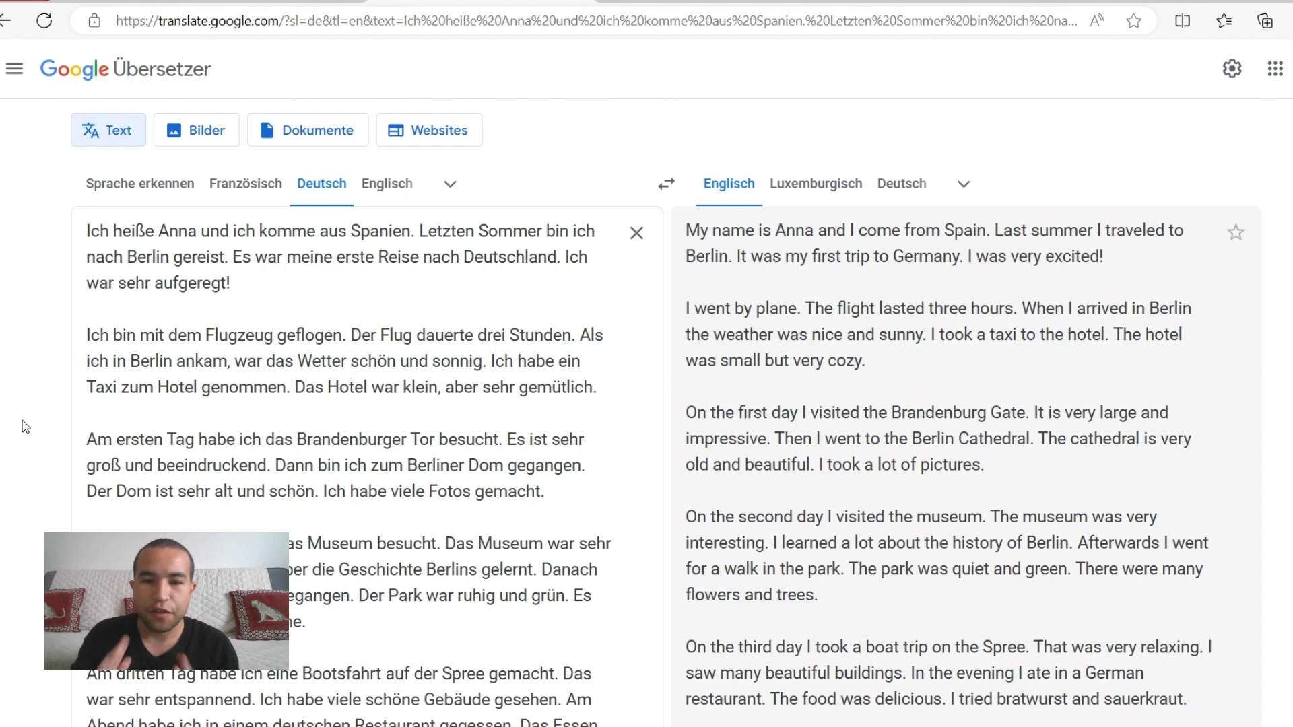
{"action": "scroll", "coordinate": [31, 418], "scroll_direction": "down", "scroll_amount": 8}
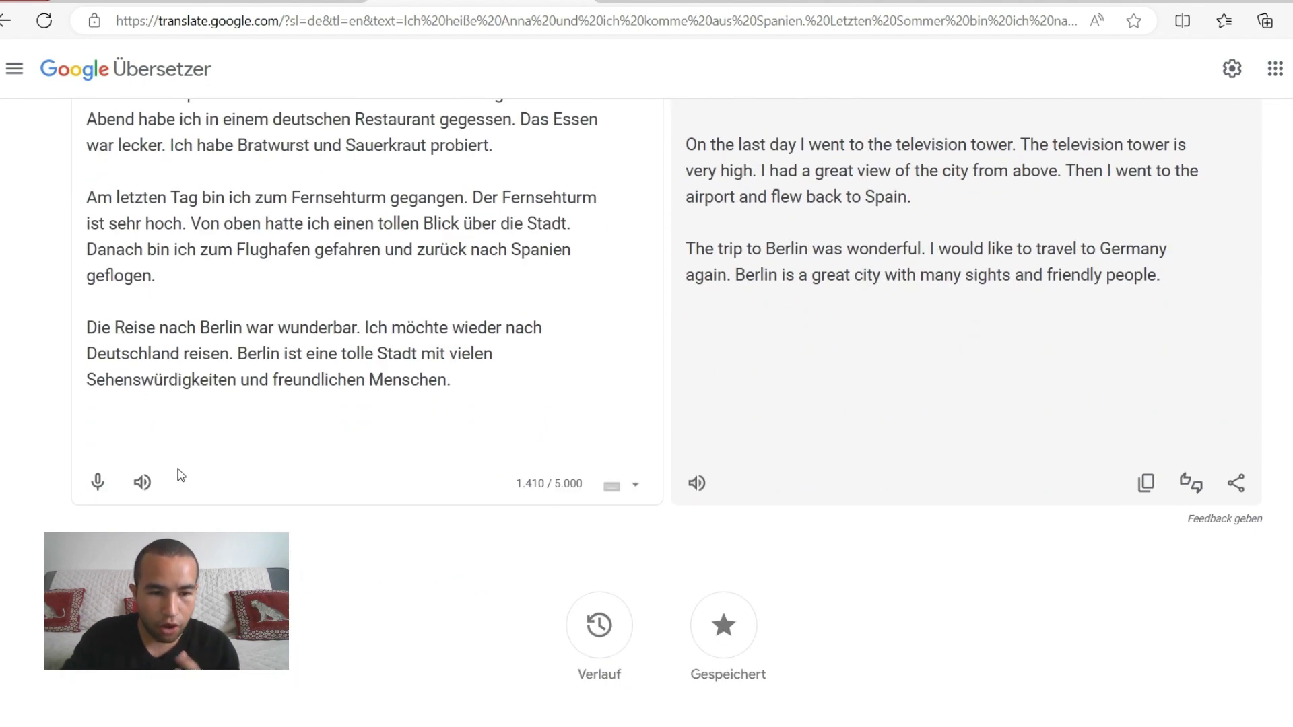
{"action": "scroll", "coordinate": [181, 475], "scroll_direction": "up", "scroll_amount": 4}
{"action": "scroll", "coordinate": [178, 468], "scroll_direction": "up", "scroll_amount": 4}
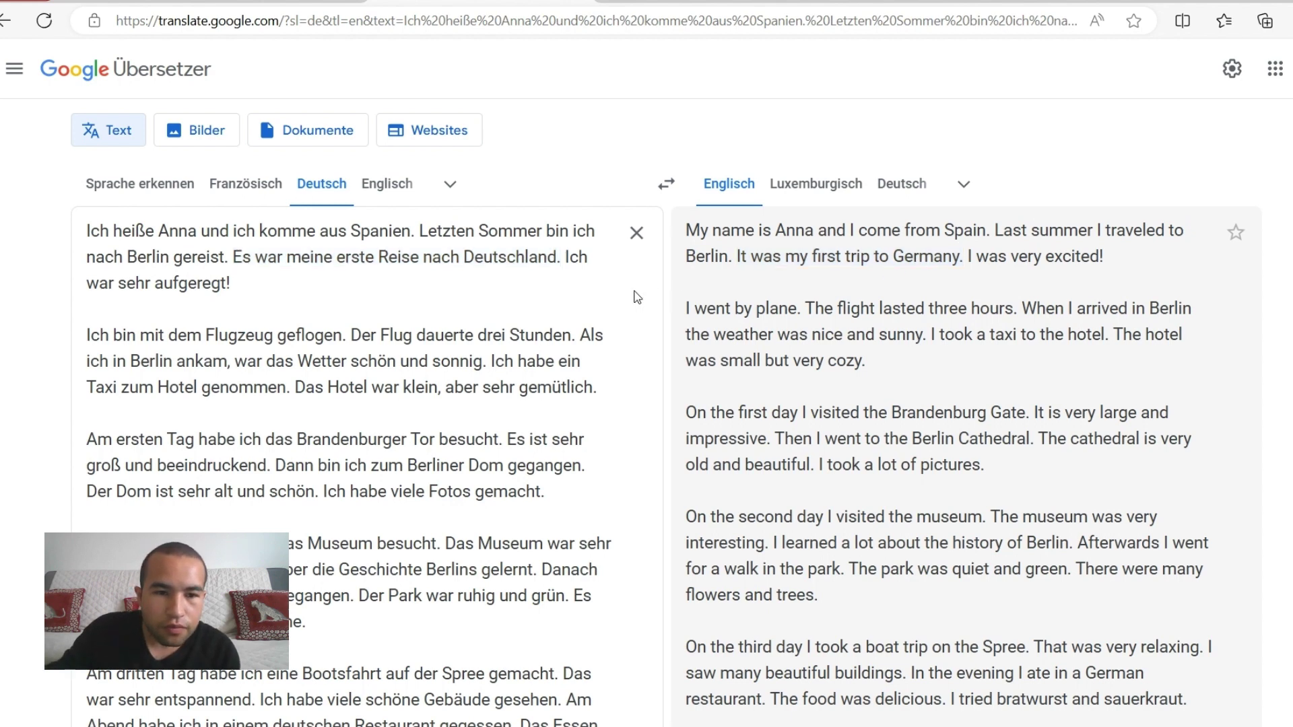
{"action": "scroll", "coordinate": [636, 296], "scroll_direction": "down", "scroll_amount": 3}
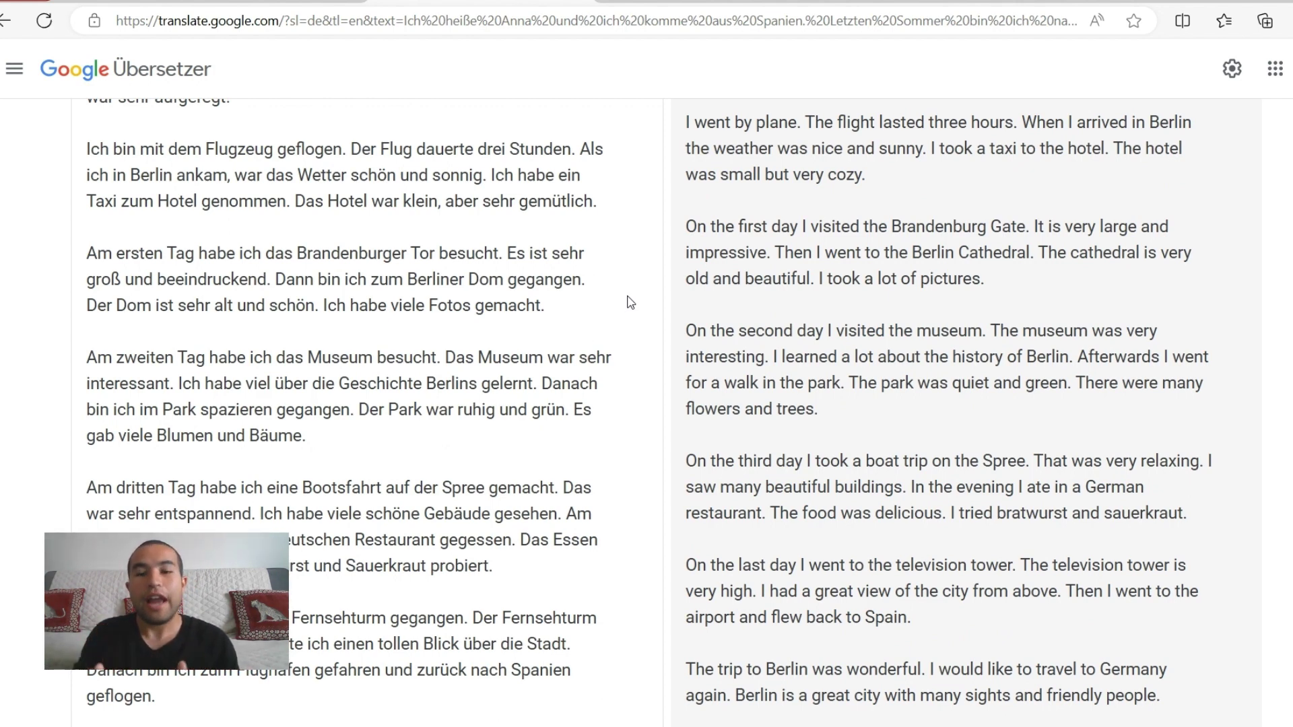
Copy the complete German story from the translator's source text.
{"action": "scroll", "coordinate": [630, 302], "scroll_direction": "up", "scroll_amount": 3}
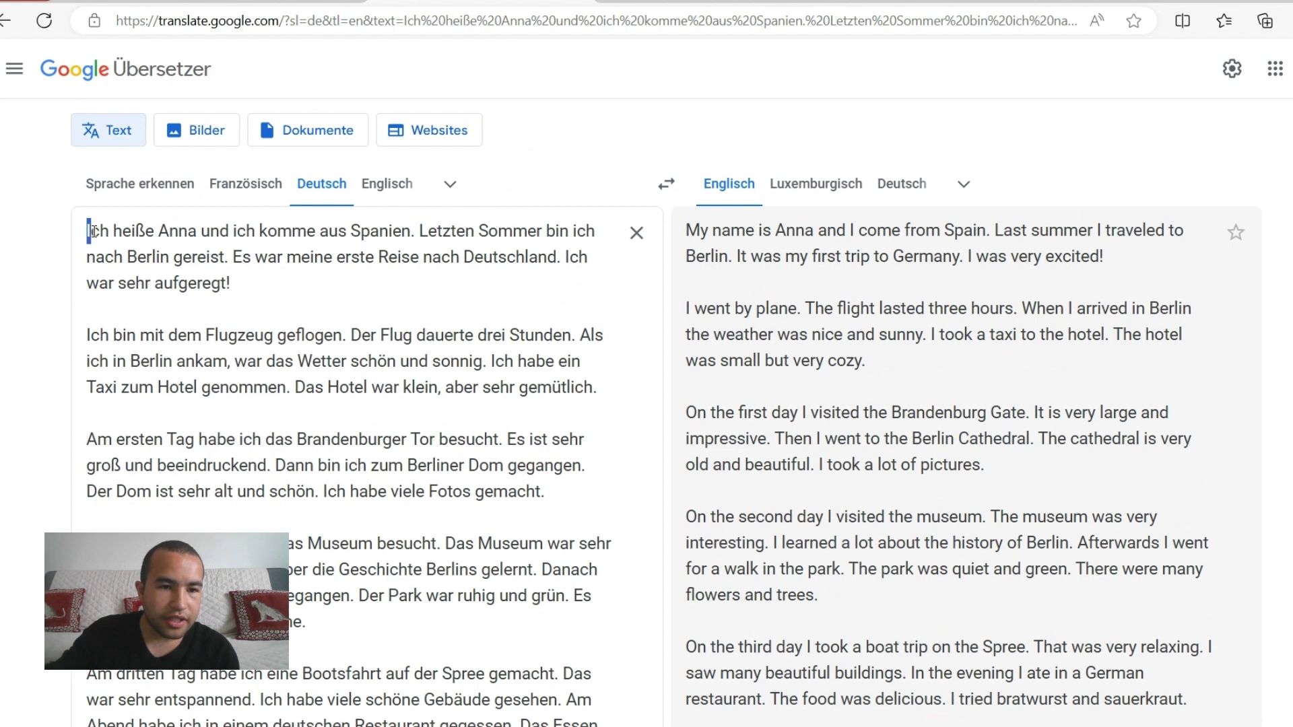
{"action": "left_click_drag", "start_coordinate": [87, 231], "coordinate": [451, 606]}
{"action": "right_click", "coordinate": [451, 606]}
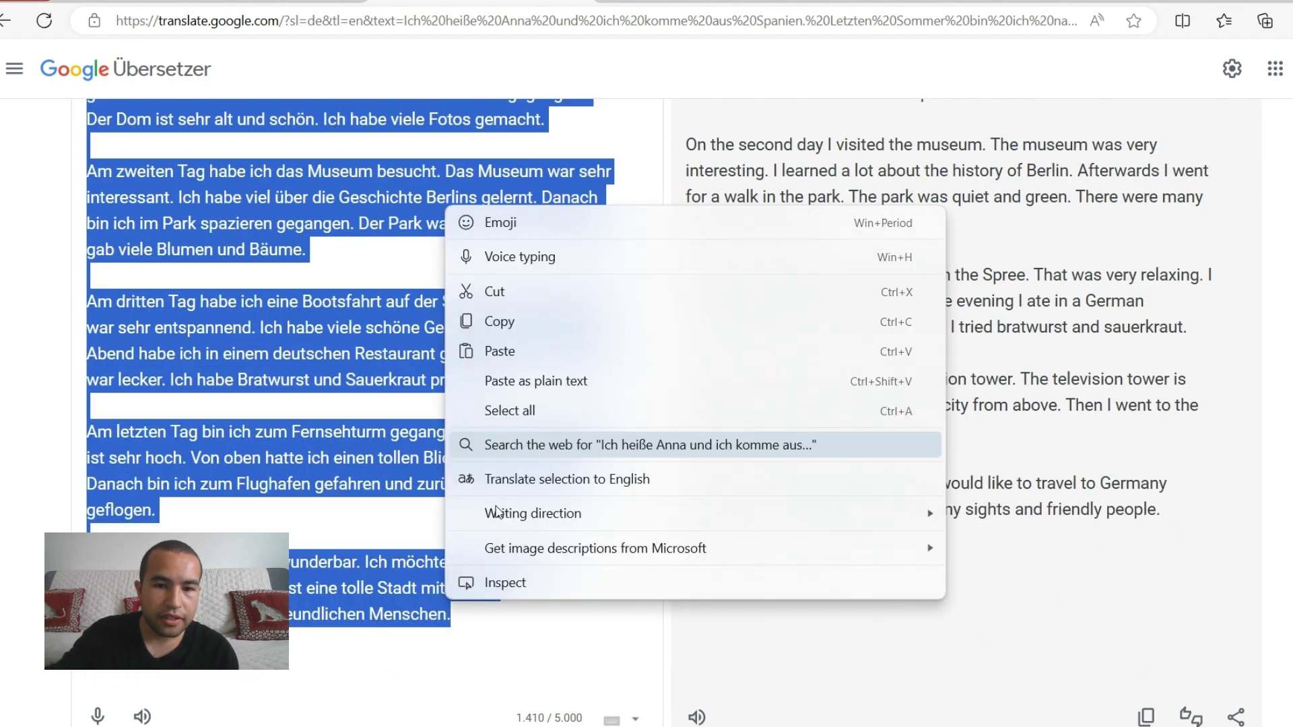
{"action": "left_click", "coordinate": [527, 325]}
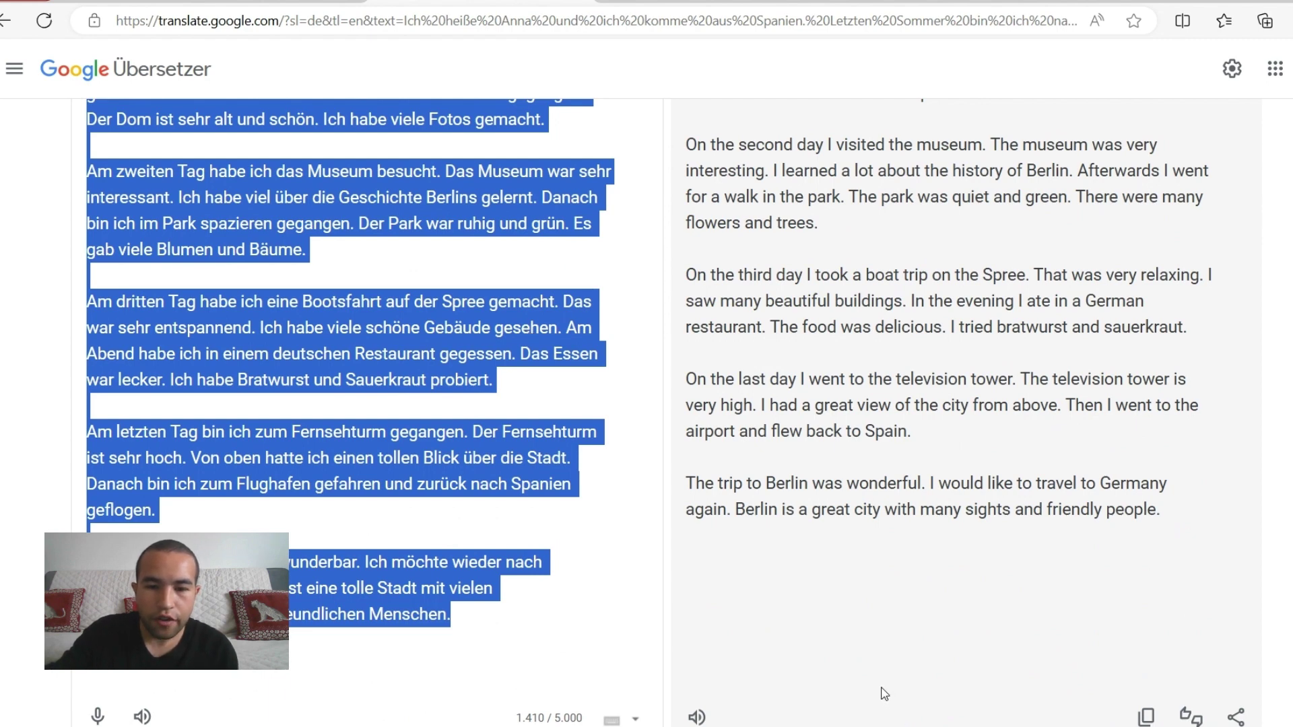
Switch to the Word document and paste the German story below the "Bilingual Book" title.
{"action": "key", "text": "alt+Tab"}
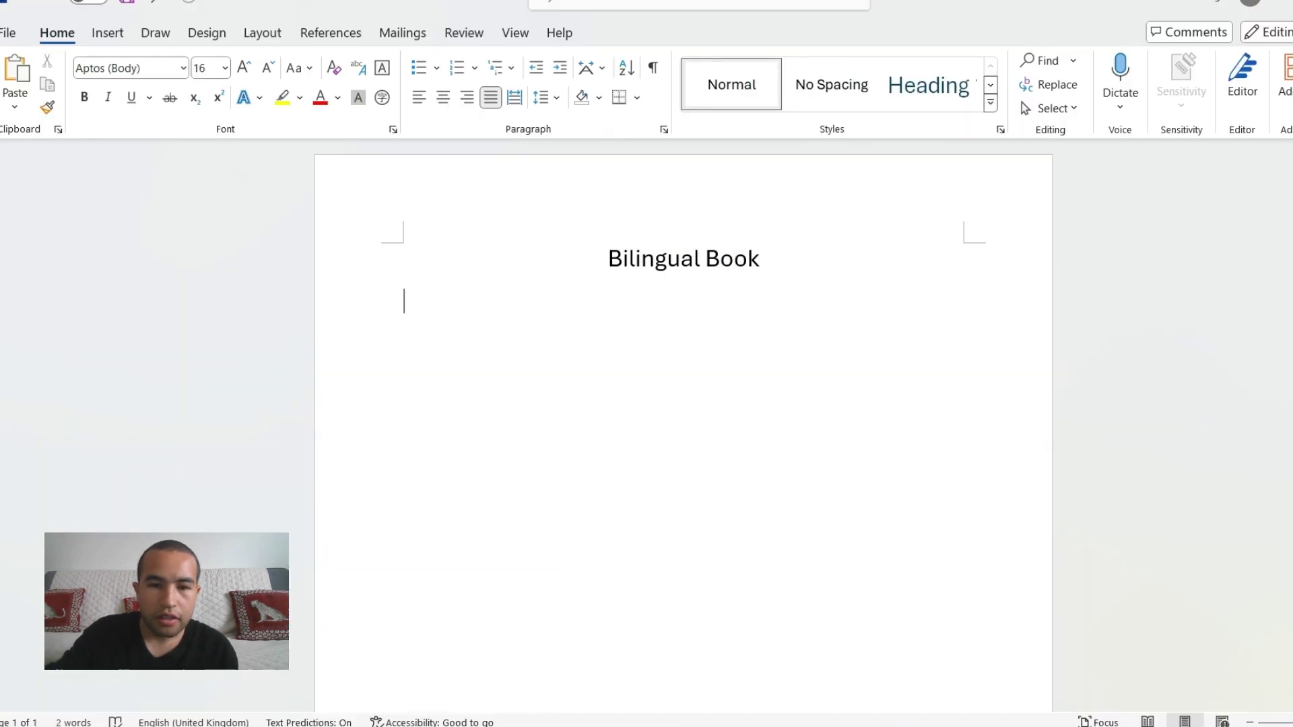
{"action": "right_click", "coordinate": [422, 298]}
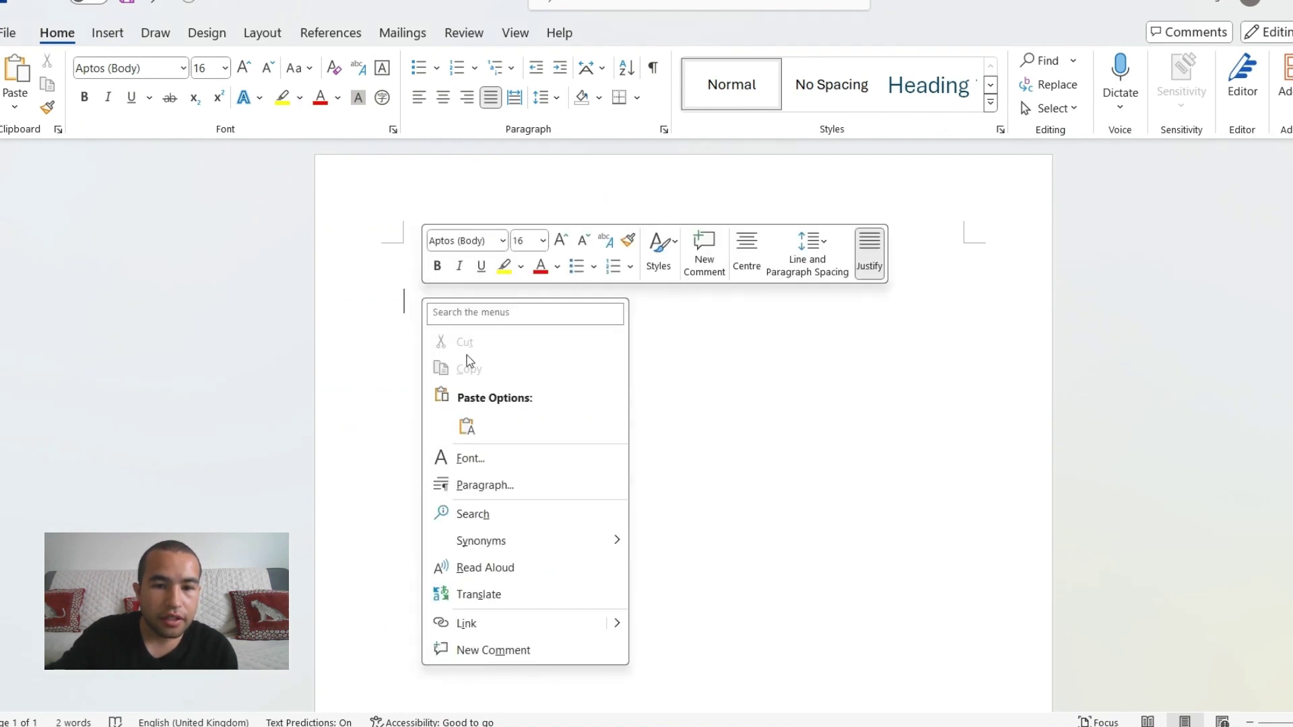
{"action": "left_click", "coordinate": [466, 426]}
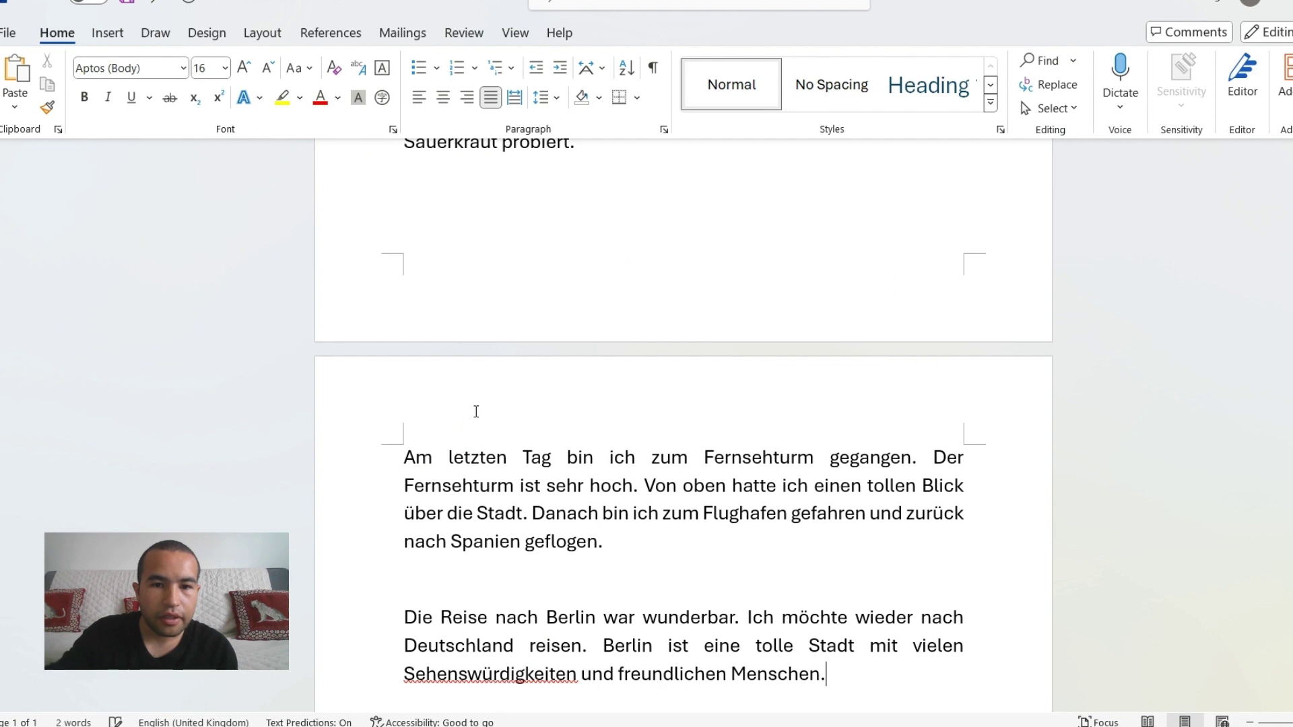
{"action": "scroll", "coordinate": [476, 411], "scroll_direction": "up", "scroll_amount": 10}
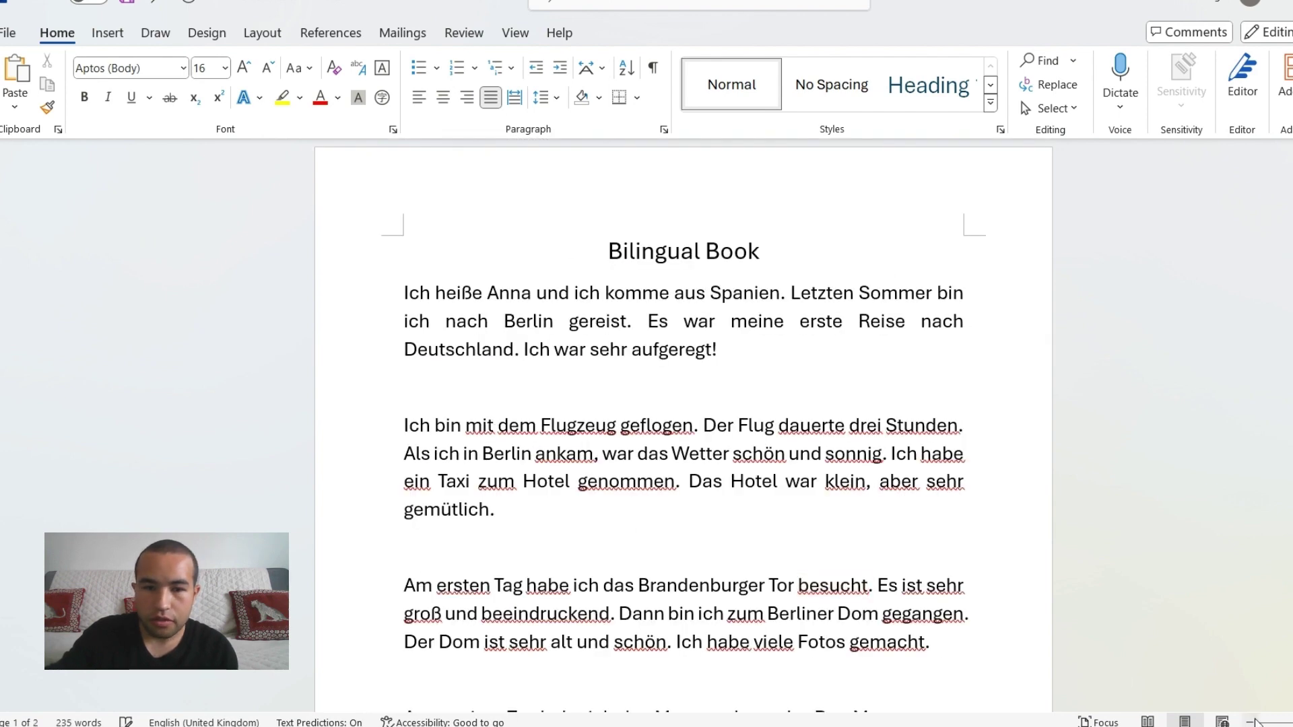
{"action": "left_click", "coordinate": [1251, 721]}
{"action": "left_click", "coordinate": [1289, 722]}
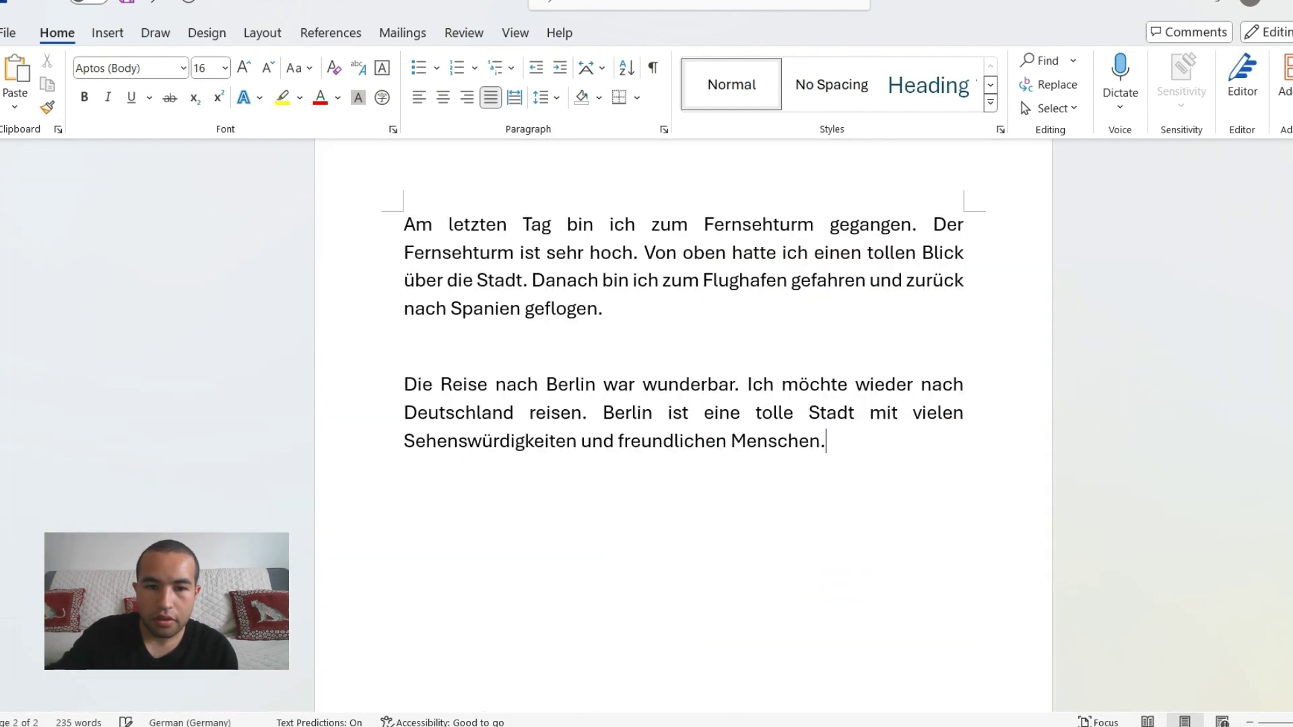
Switch to Google Translate and copy the first paragraph of the English translation.
{"action": "scroll", "coordinate": [857, 537], "scroll_direction": "up", "scroll_amount": 15}
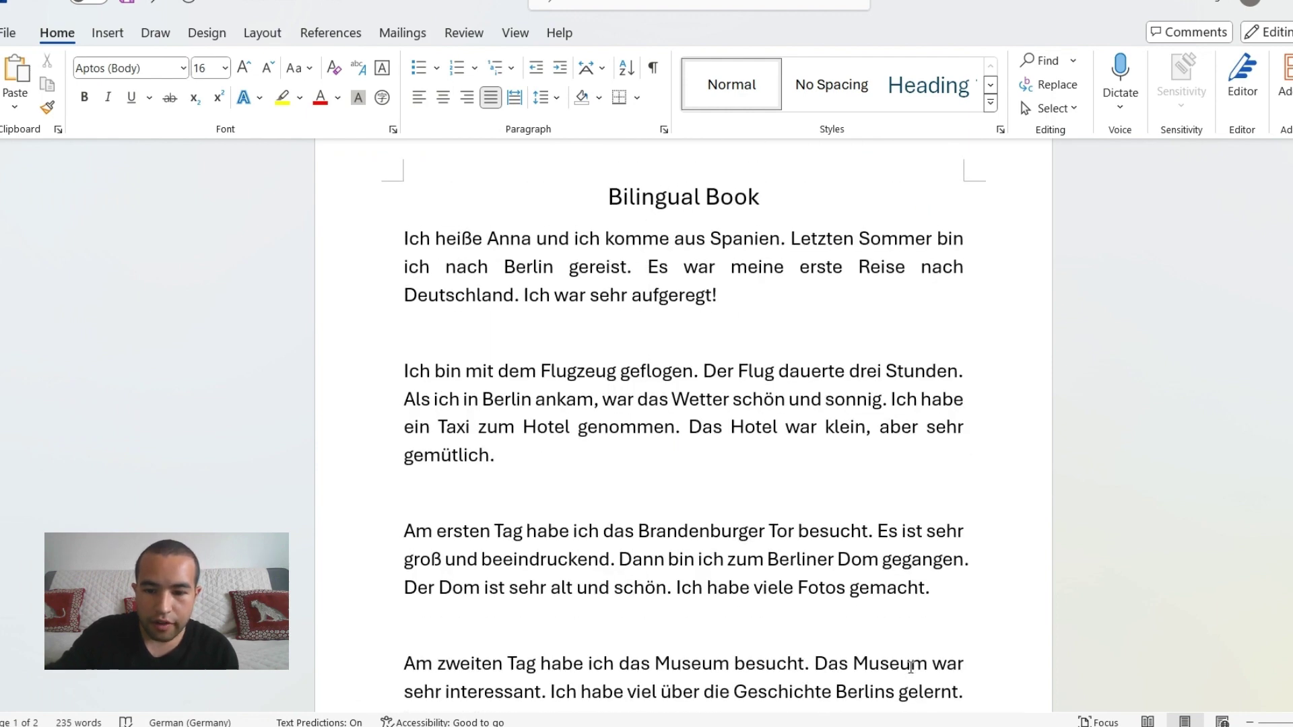
{"action": "left_click", "coordinate": [832, 725]}
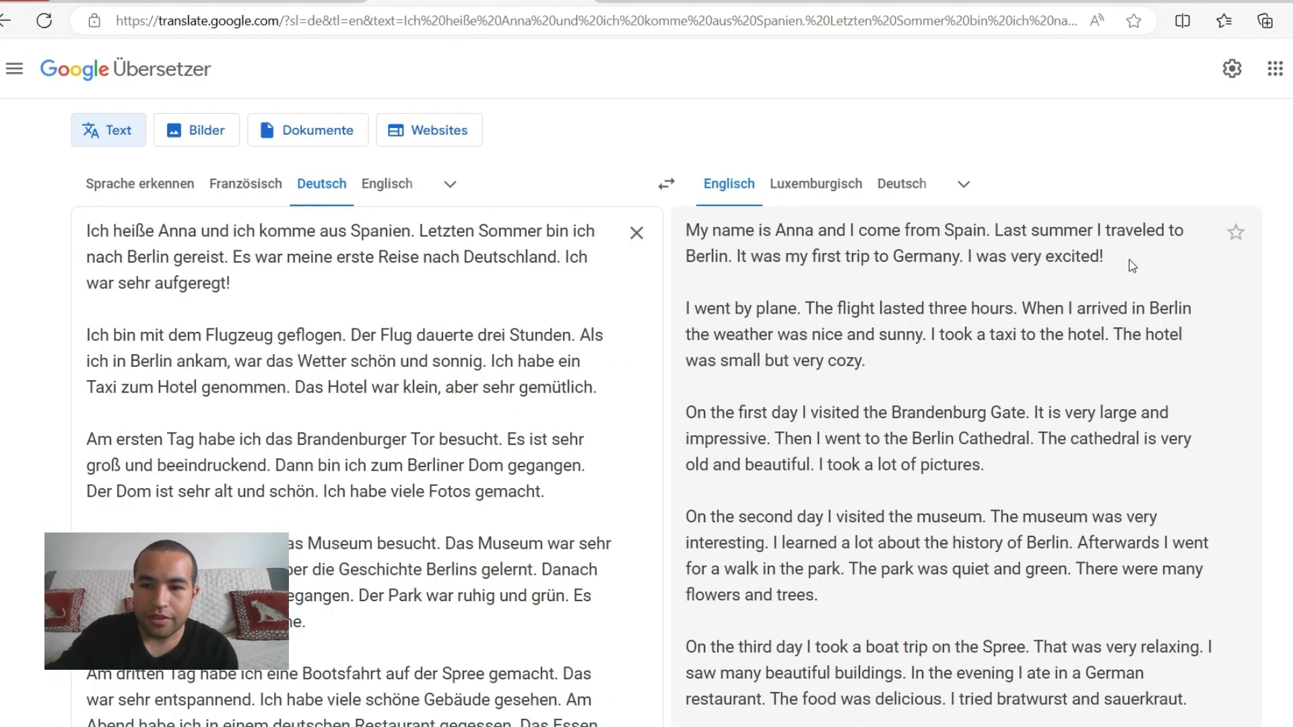
{"action": "left_click_drag", "start_coordinate": [1128, 265], "coordinate": [687, 233]}
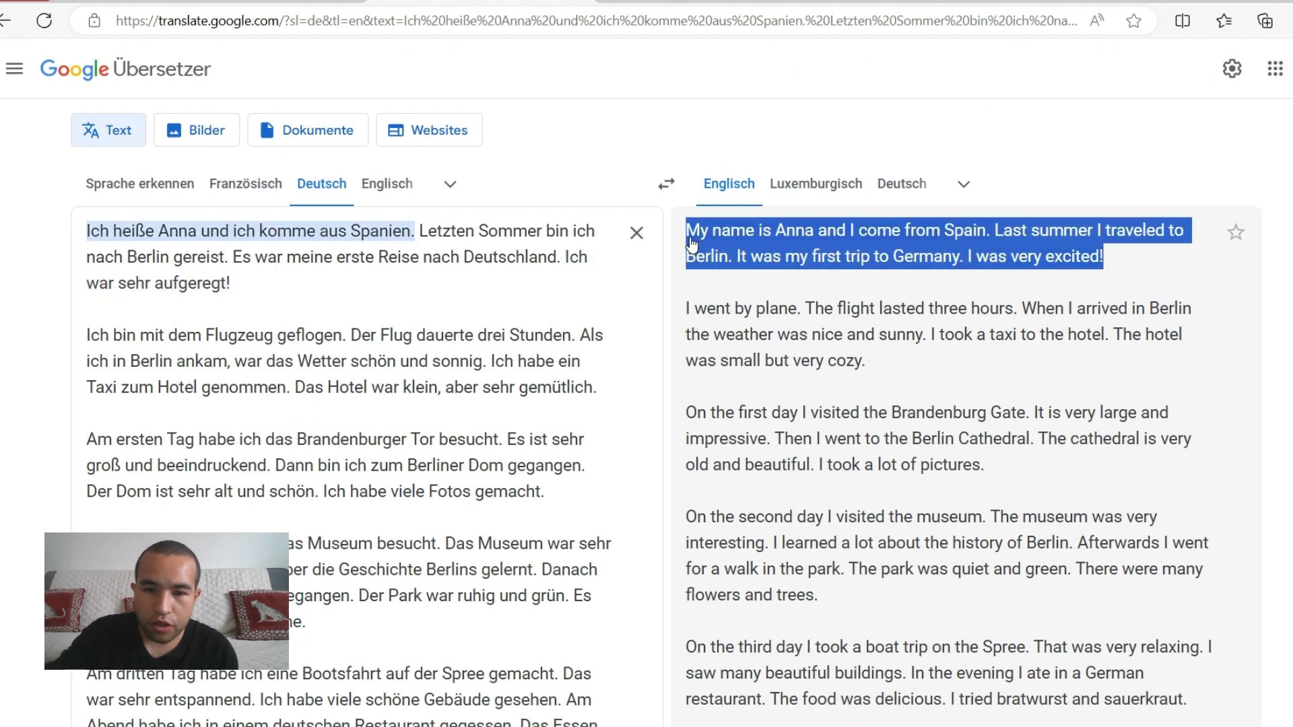
{"action": "right_click", "coordinate": [734, 241]}
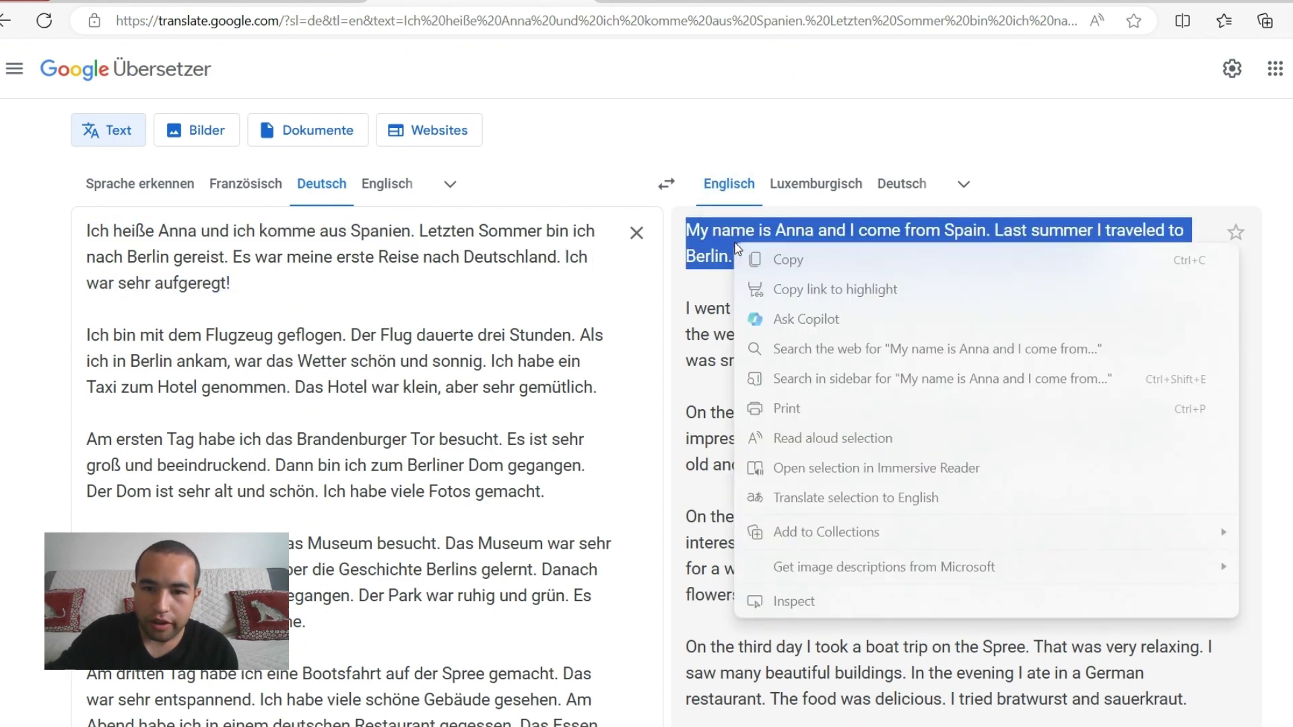
{"action": "left_click", "coordinate": [784, 260]}
Switch to the Word document and paste the English paragraph on a new line below the first German paragraph.
{"action": "key", "text": "alt+Tab"}
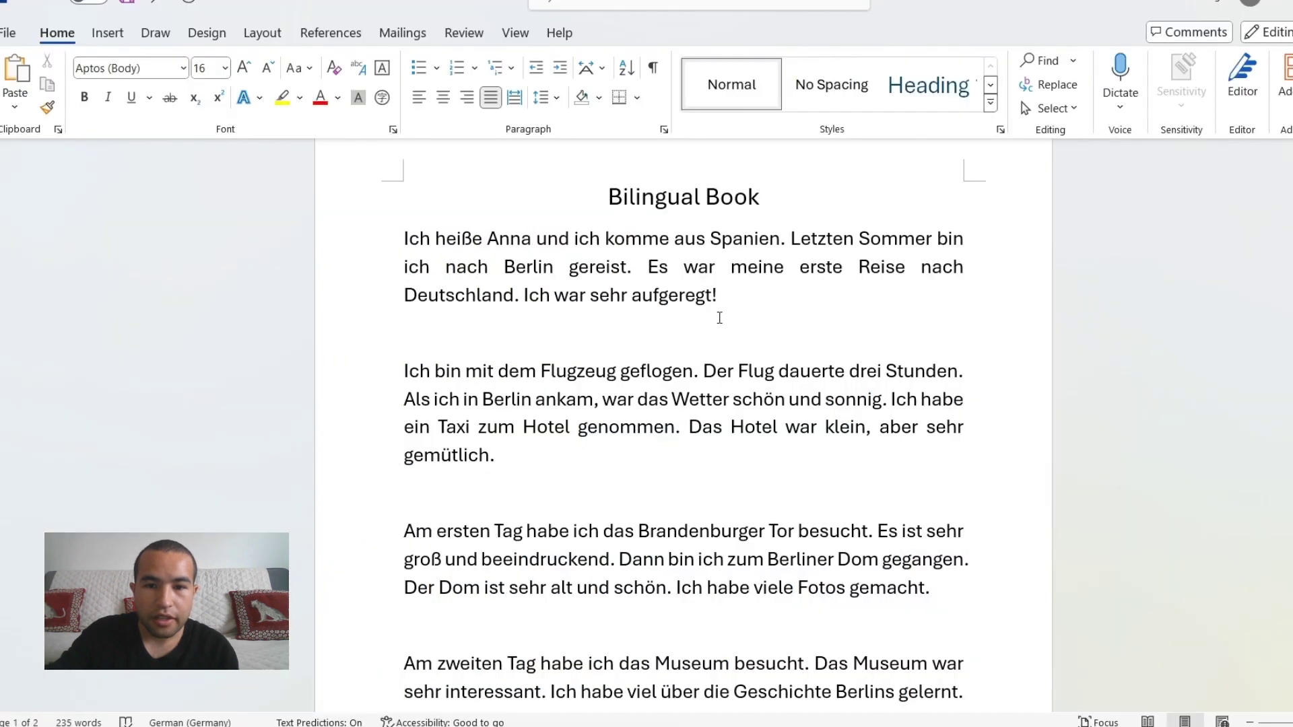
{"action": "left_click", "coordinate": [724, 297]}
{"action": "key", "text": "Return"}
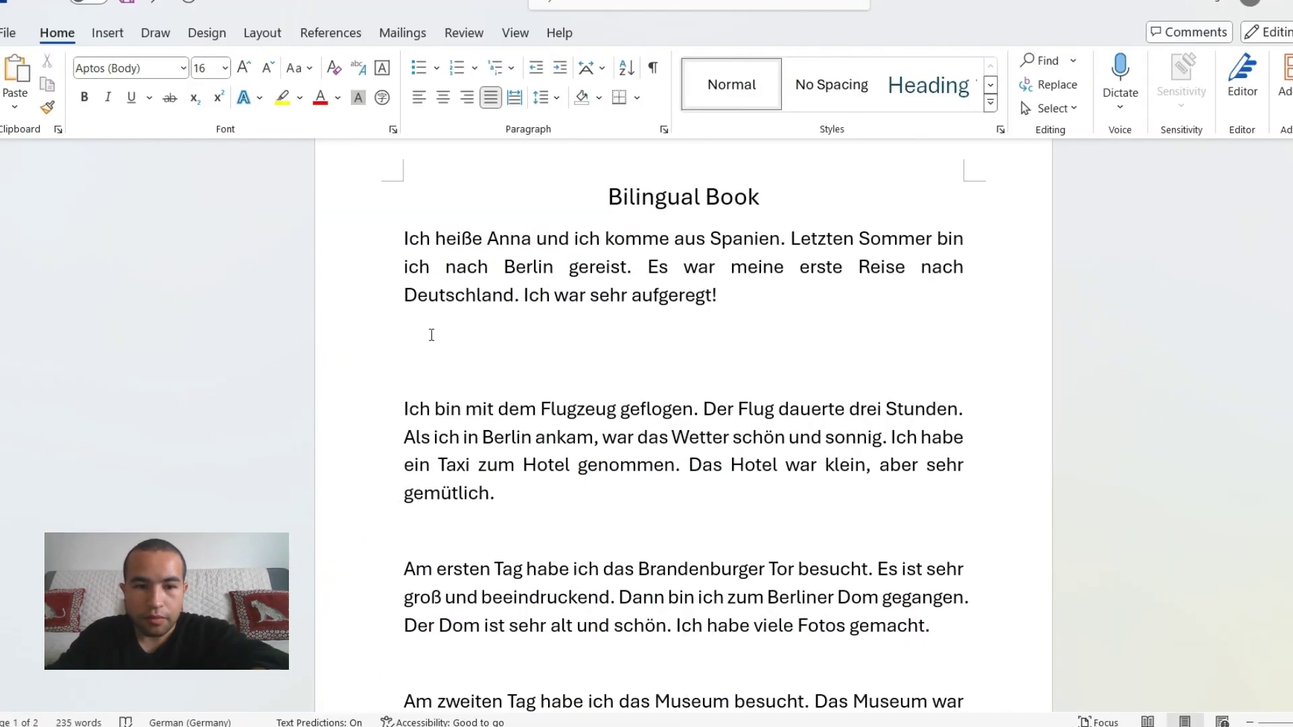
{"action": "right_click", "coordinate": [409, 330]}
{"action": "left_click", "coordinate": [450, 455]}
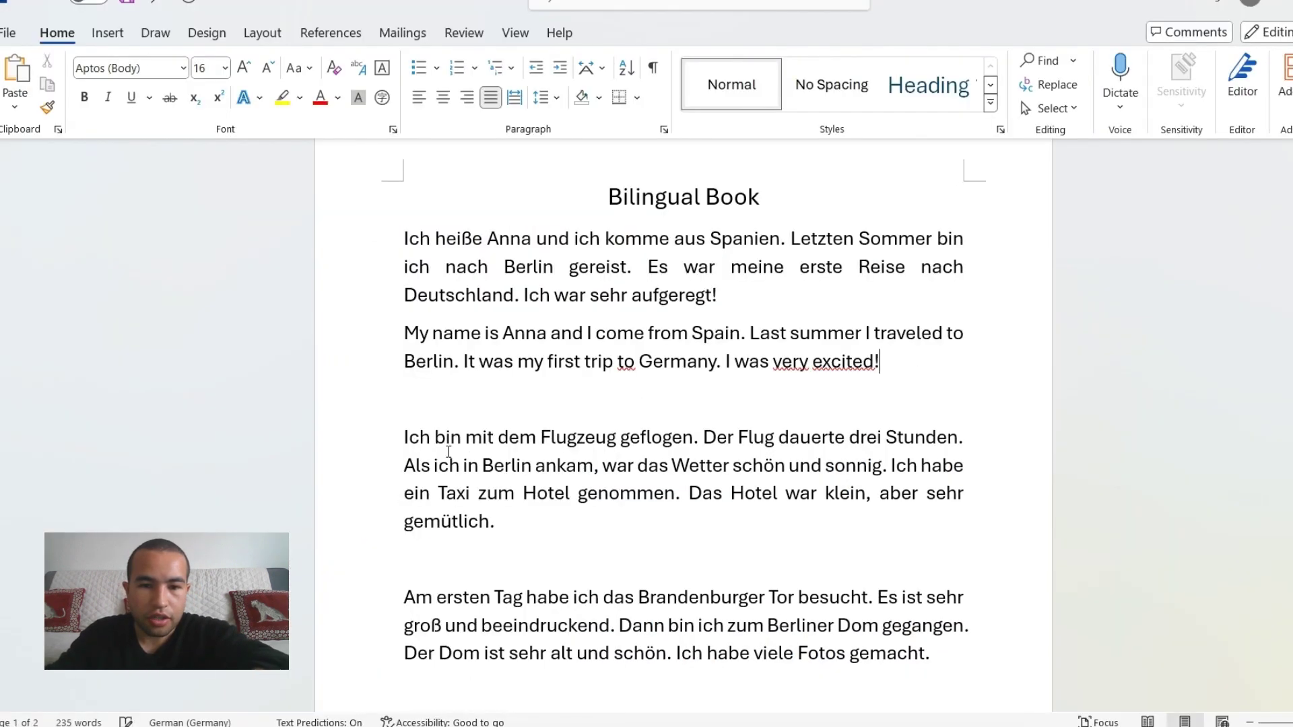
Format the pasted English paragraph below the first German paragraph in italics.
{"action": "left_click_drag", "start_coordinate": [883, 363], "coordinate": [391, 344]}
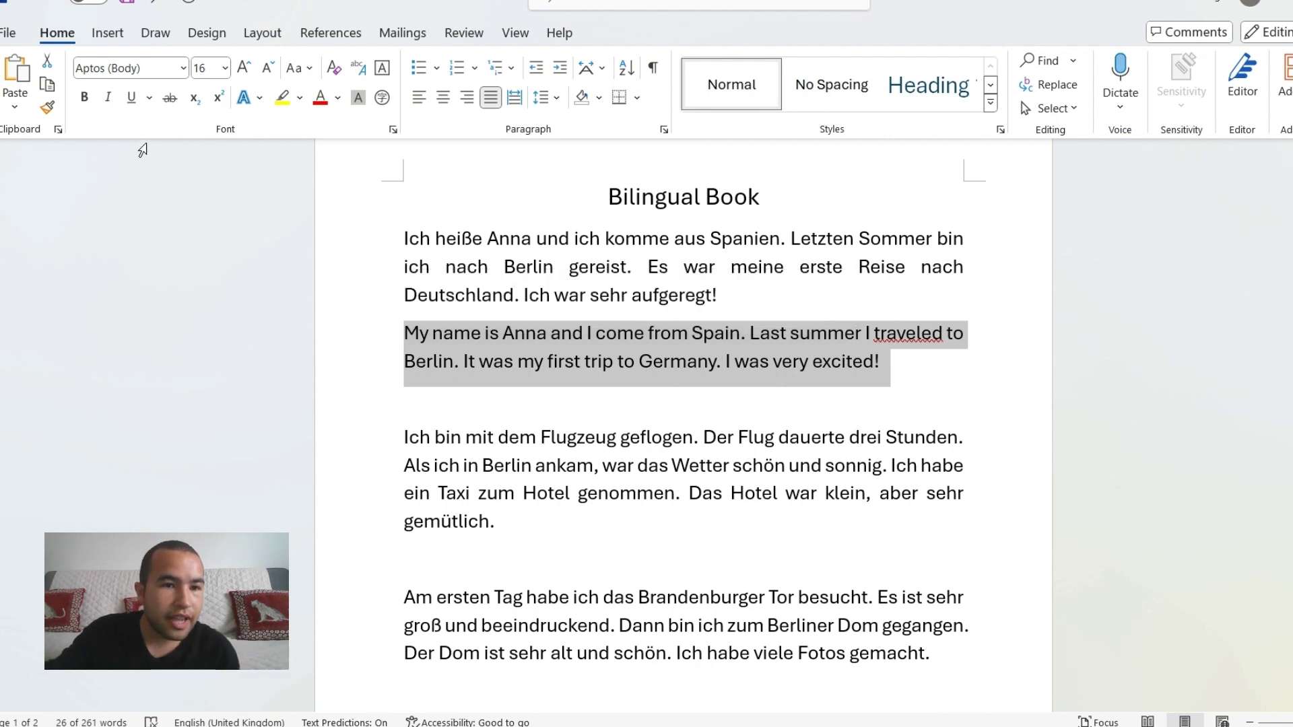
{"action": "left_click", "coordinate": [108, 97]}
{"action": "left_click", "coordinate": [277, 367]}
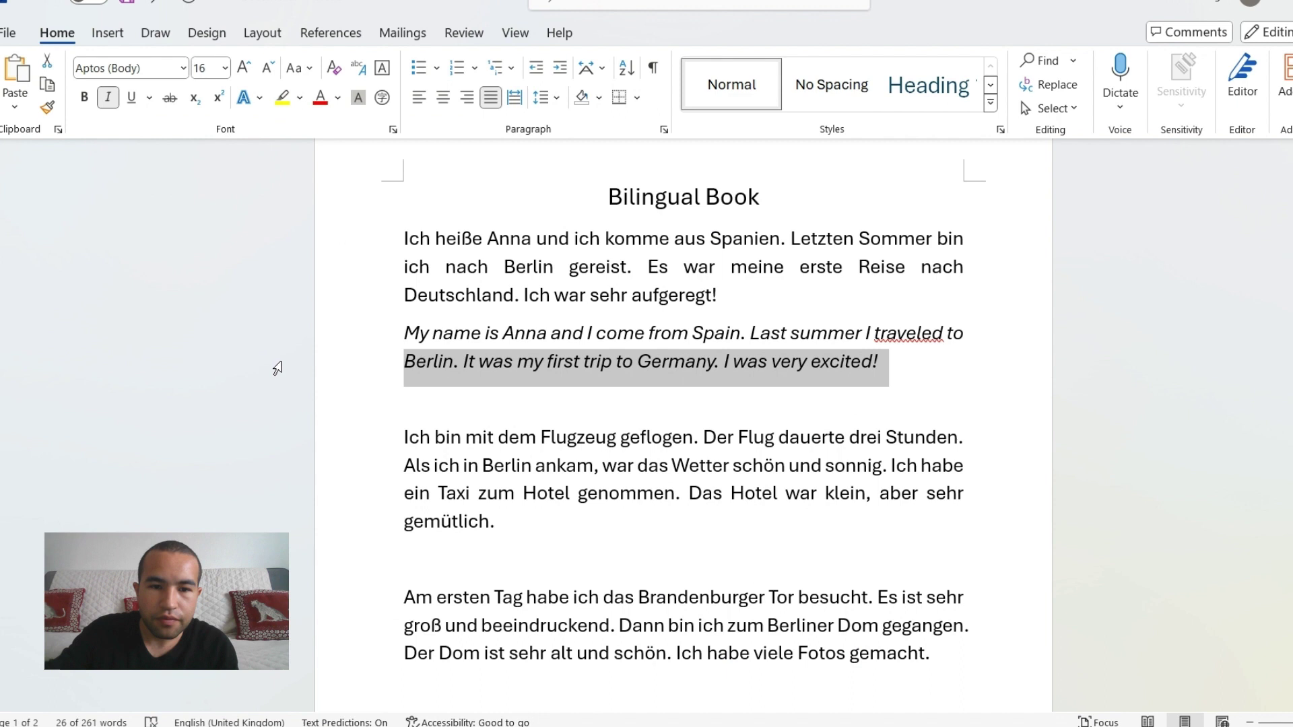
{"action": "left_click", "coordinate": [806, 397]}
{"action": "left_click", "coordinate": [735, 296]}
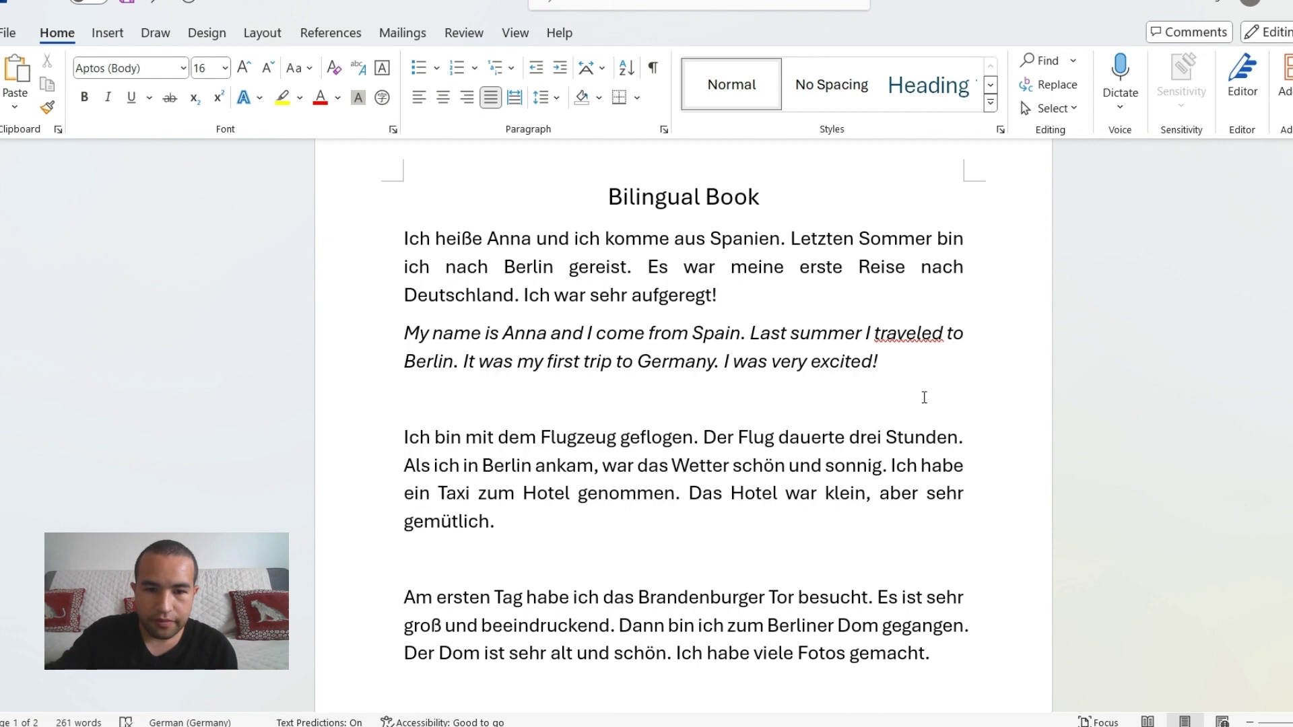
Review the bilingual document from the title to the last page, checking that an italic English translation follows each German paragraph.
{"action": "scroll", "coordinate": [924, 397], "scroll_direction": "down", "scroll_amount": 1}
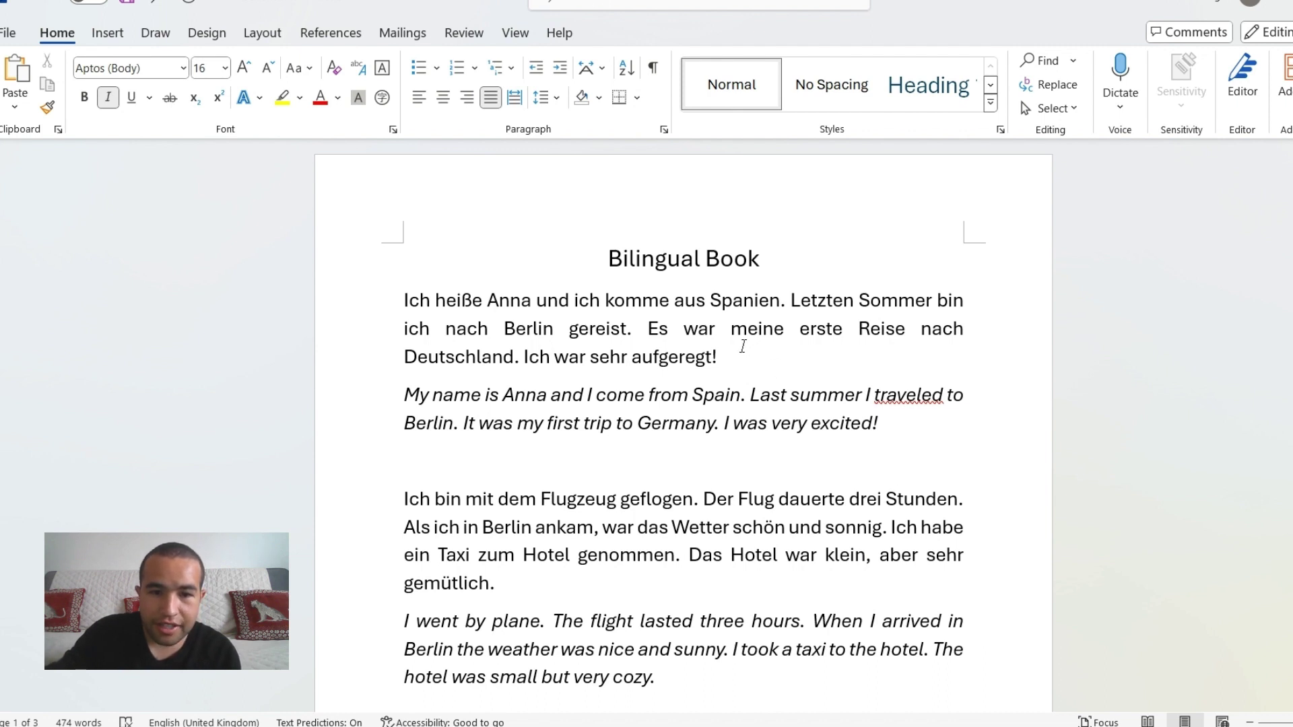
{"action": "scroll", "coordinate": [739, 339], "scroll_direction": "down", "scroll_amount": 1}
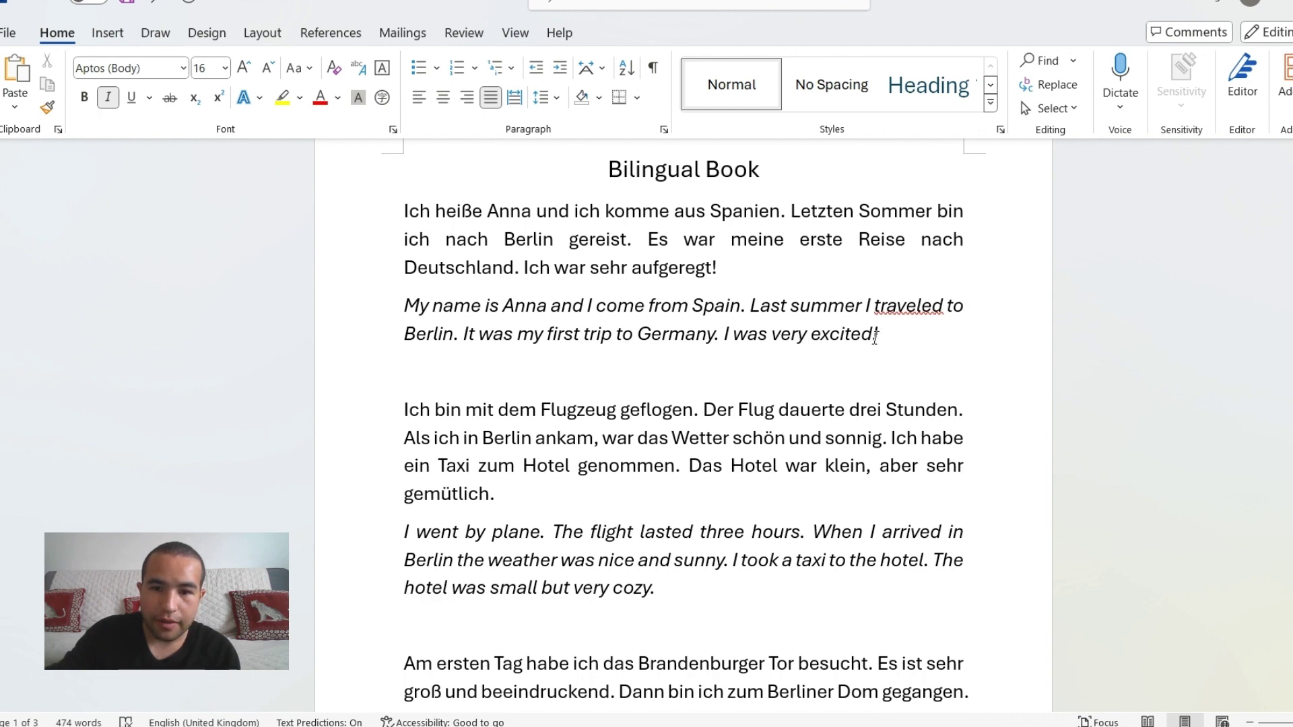
{"action": "left_click_drag", "start_coordinate": [877, 337], "coordinate": [404, 305]}
{"action": "left_click", "coordinate": [585, 377]}
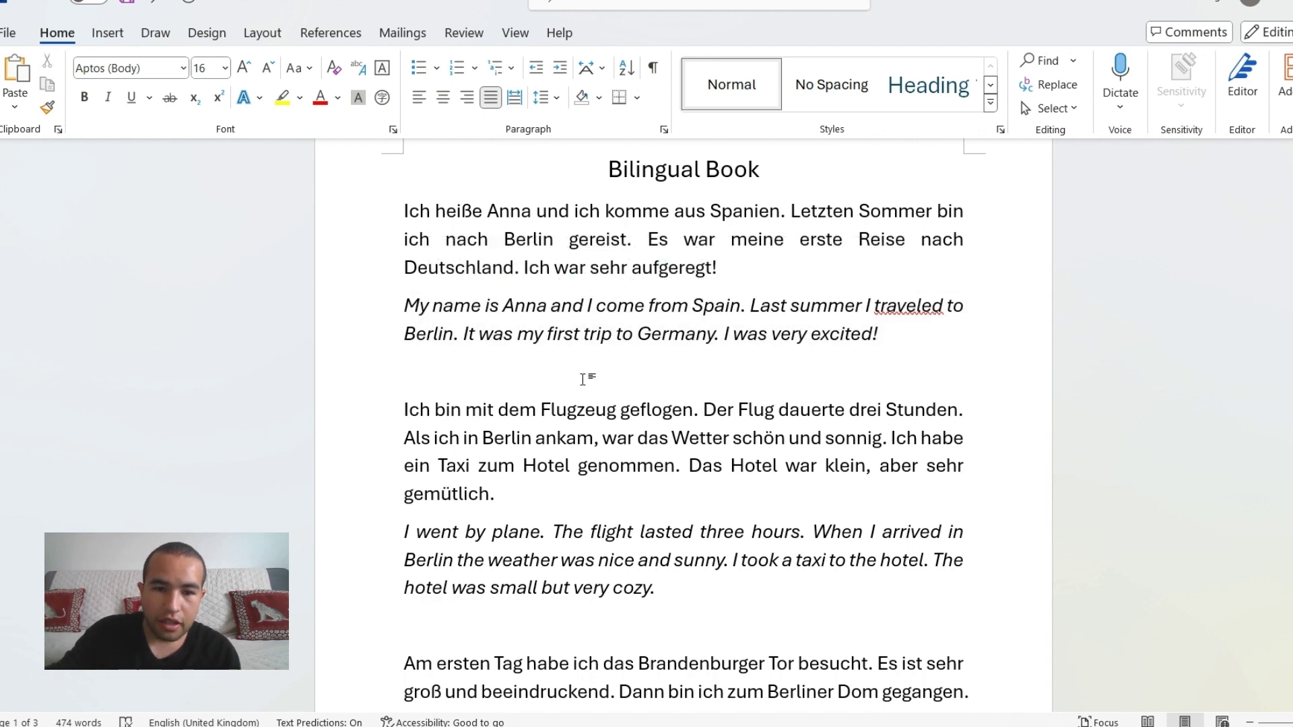
{"action": "scroll", "coordinate": [583, 378], "scroll_direction": "down", "scroll_amount": 5}
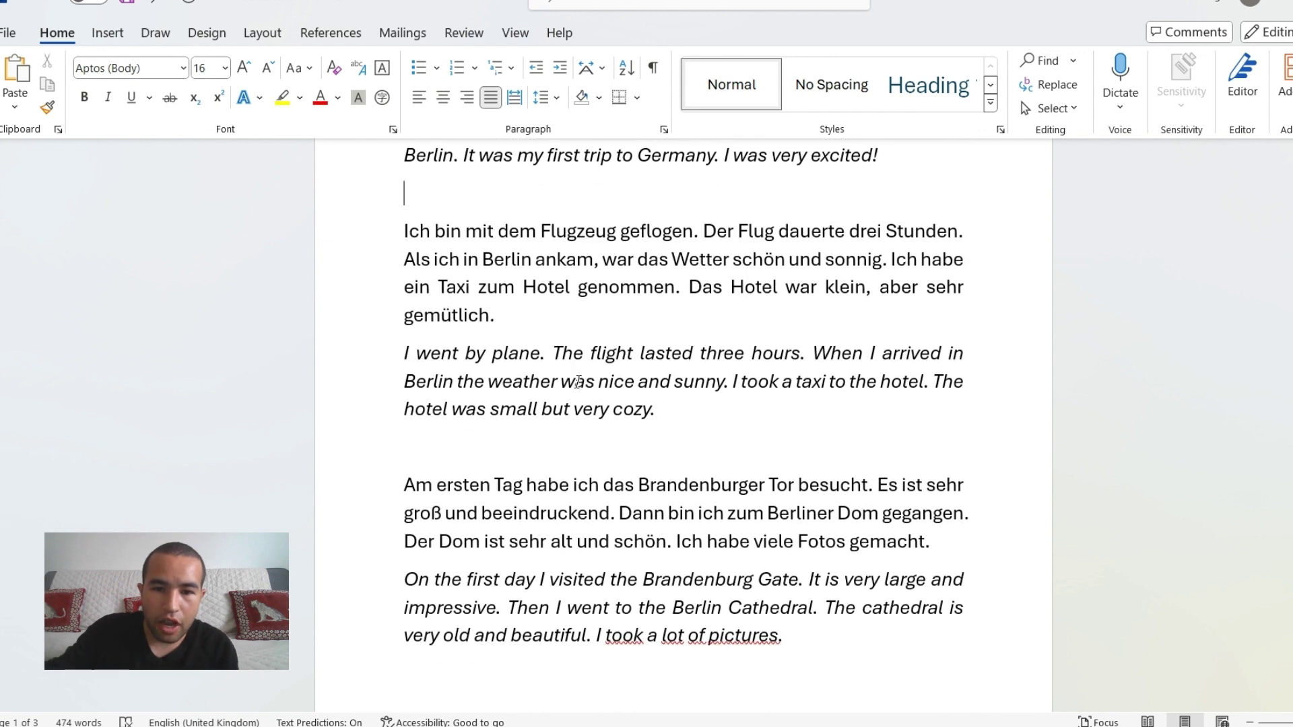
{"action": "scroll", "coordinate": [578, 382], "scroll_direction": "down", "scroll_amount": 4}
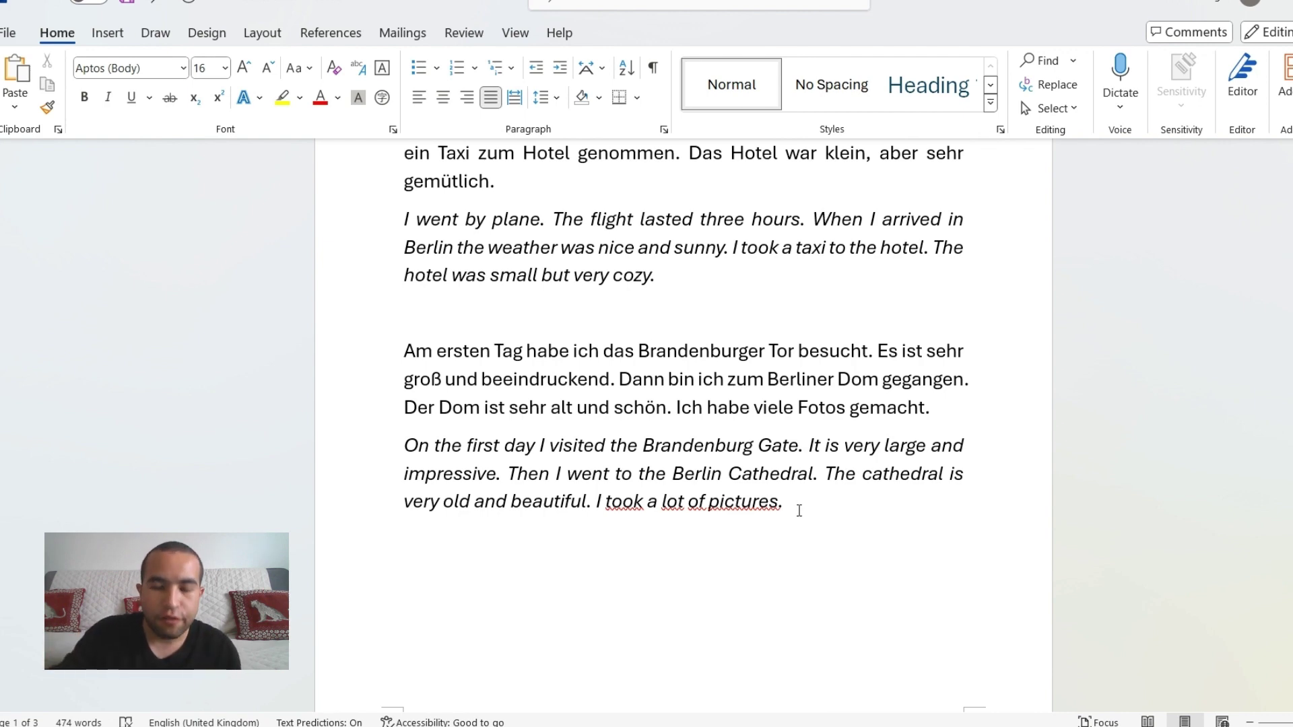
{"action": "scroll", "coordinate": [800, 510], "scroll_direction": "down", "scroll_amount": 10}
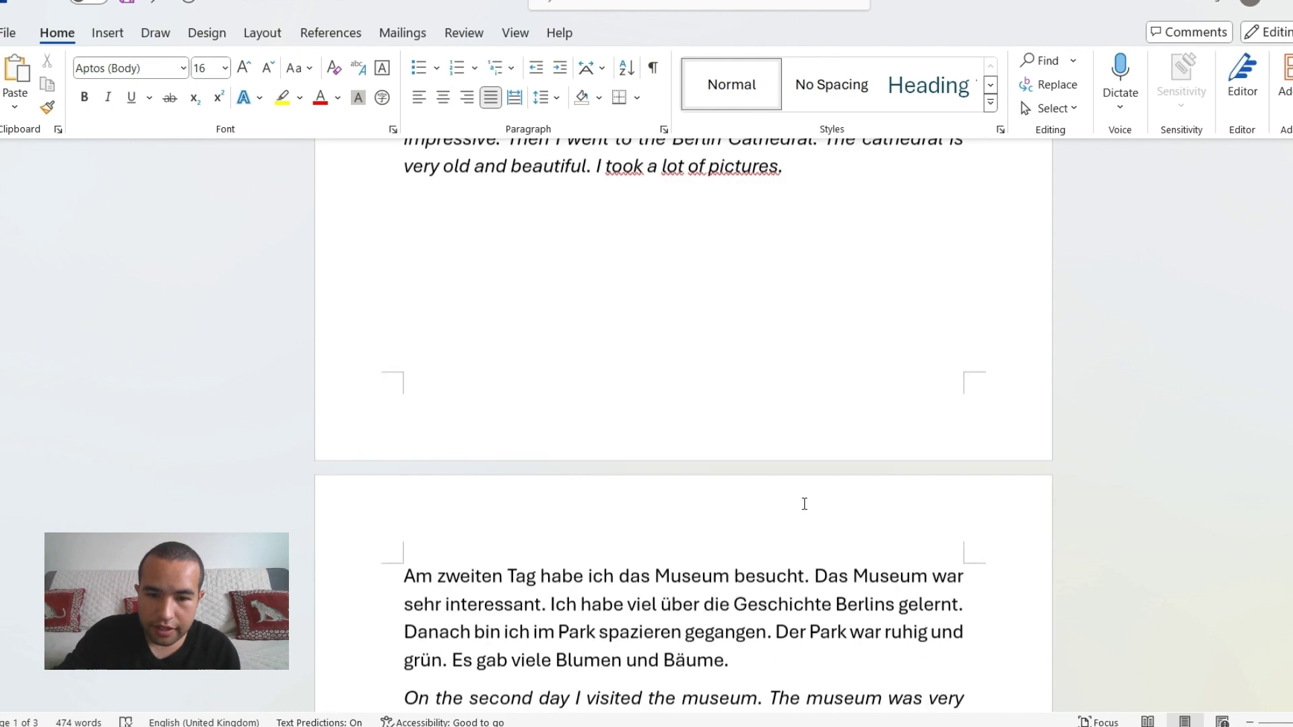
{"action": "scroll", "coordinate": [806, 498], "scroll_direction": "down", "scroll_amount": 8}
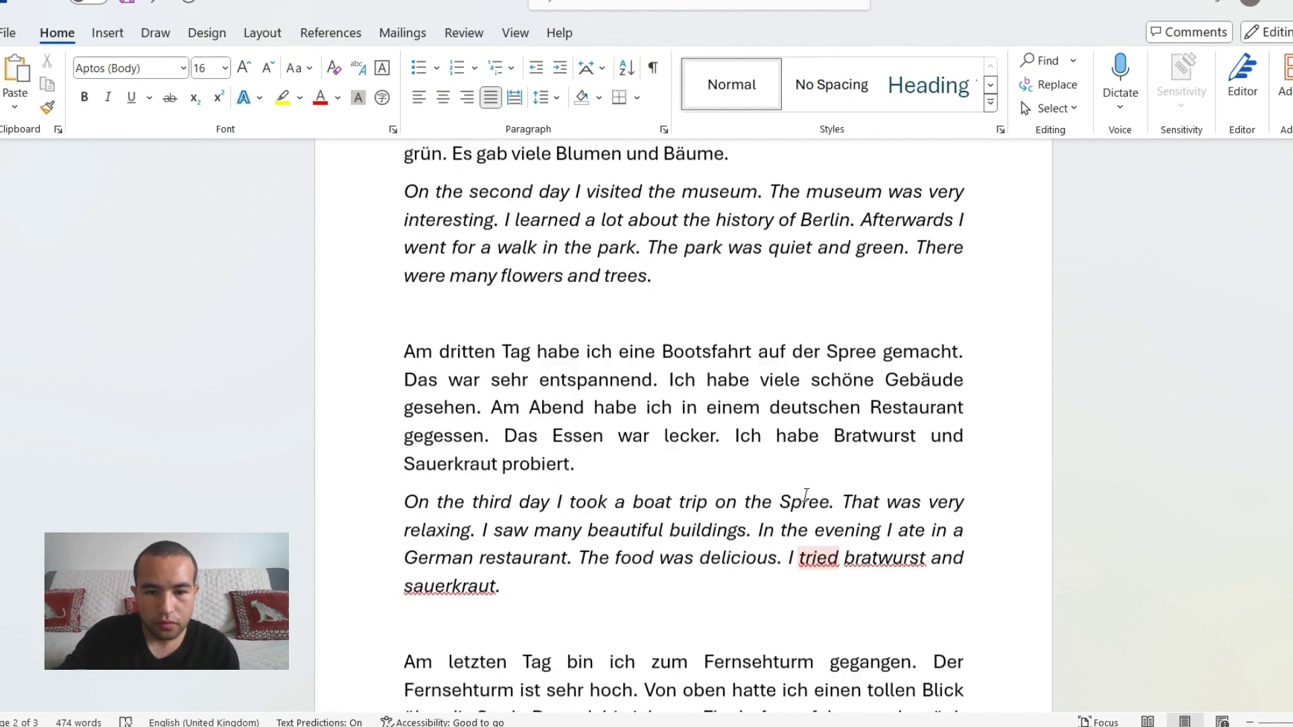
{"action": "scroll", "coordinate": [801, 491], "scroll_direction": "down", "scroll_amount": 20}
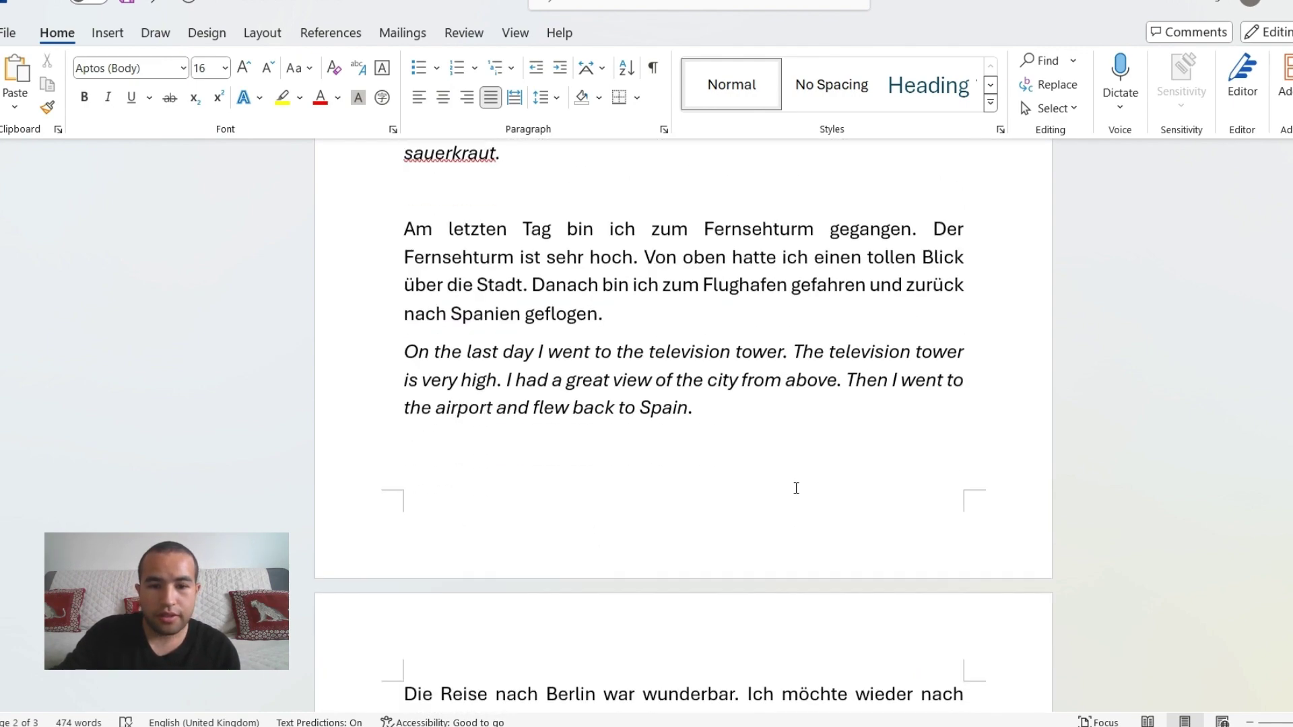
{"action": "scroll", "coordinate": [792, 487], "scroll_direction": "down", "scroll_amount": 5}
{"action": "scroll", "coordinate": [793, 480], "scroll_direction": "down", "scroll_amount": 4}
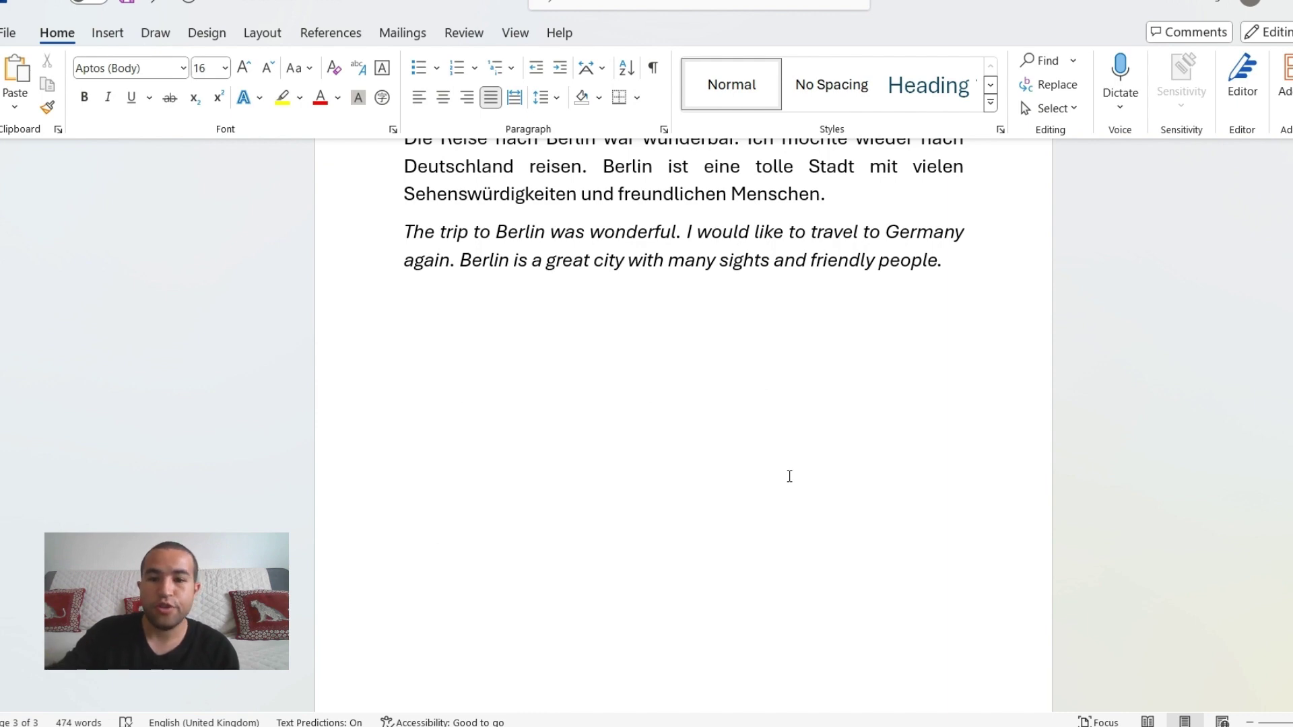
Switch to the ChatGPT conversation and copy the Wortschatz heading with its complete 40-entry vocabulary list.
{"action": "key", "text": "alt+Tab"}
{"action": "scroll", "coordinate": [560, 329], "scroll_direction": "down", "scroll_amount": 3}
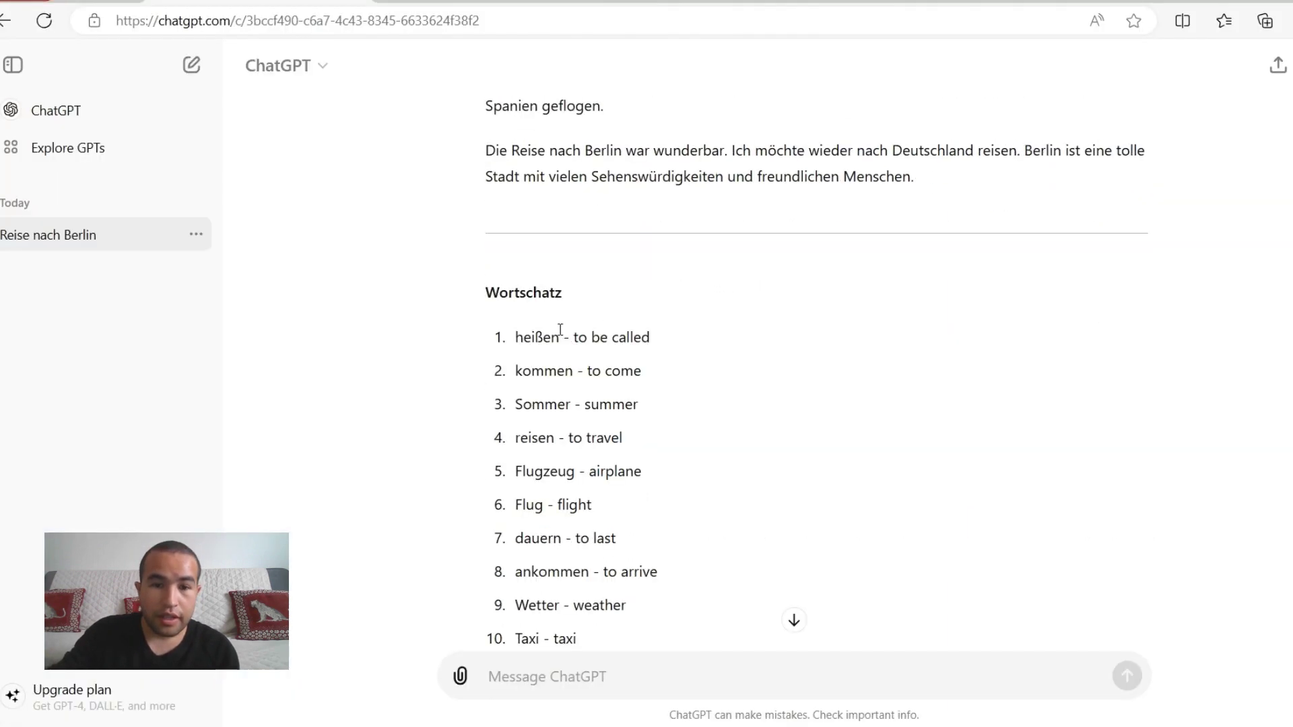
{"action": "scroll", "coordinate": [560, 330], "scroll_direction": "up", "scroll_amount": 1}
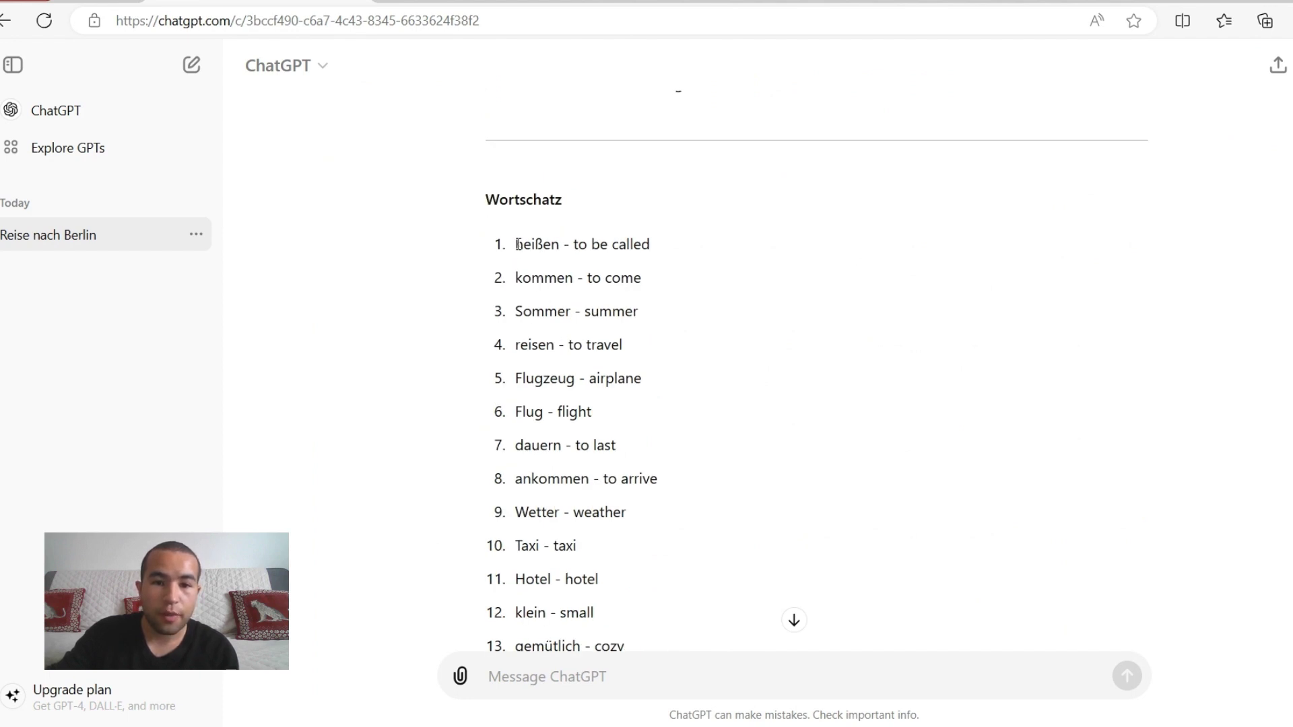
{"action": "left_click_drag", "start_coordinate": [487, 201], "coordinate": [700, 526]}
{"action": "scroll", "coordinate": [577, 312], "scroll_direction": "down", "scroll_amount": 4}
{"action": "scroll", "coordinate": [594, 322], "scroll_direction": "down", "scroll_amount": 11}
{"action": "right_click", "coordinate": [593, 423]}
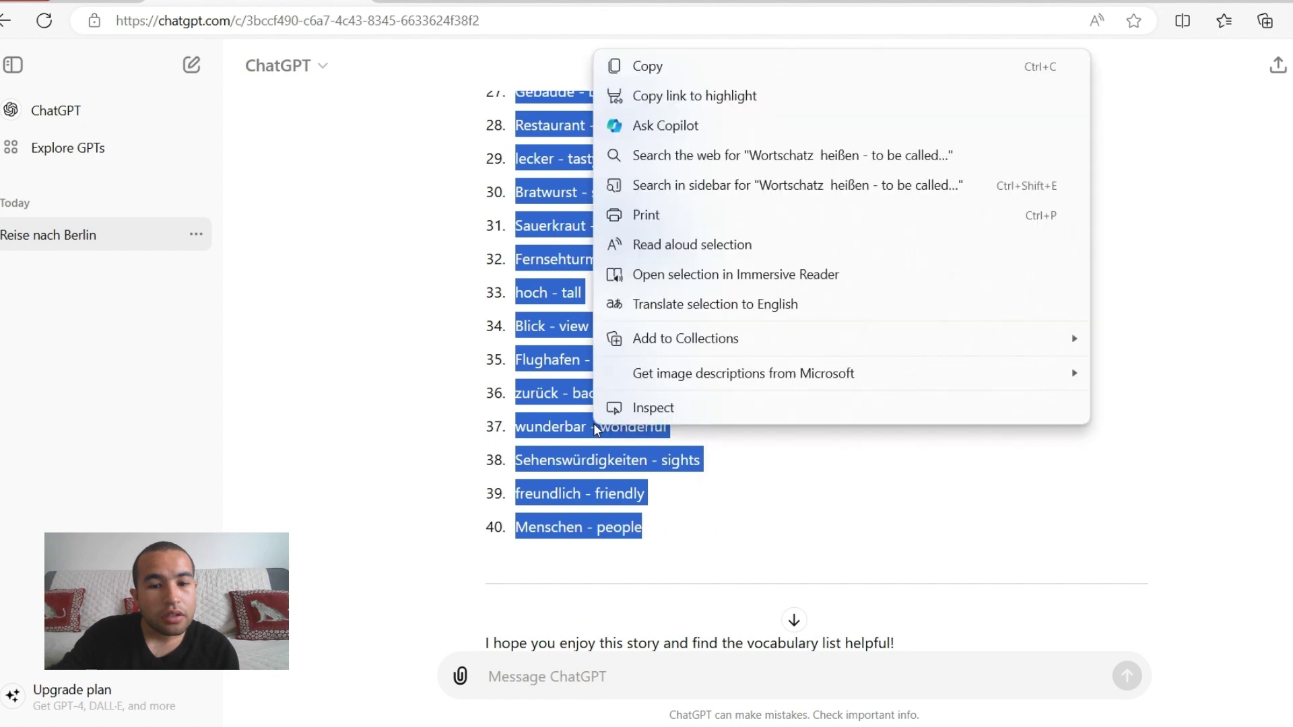
{"action": "left_click", "coordinate": [713, 65]}
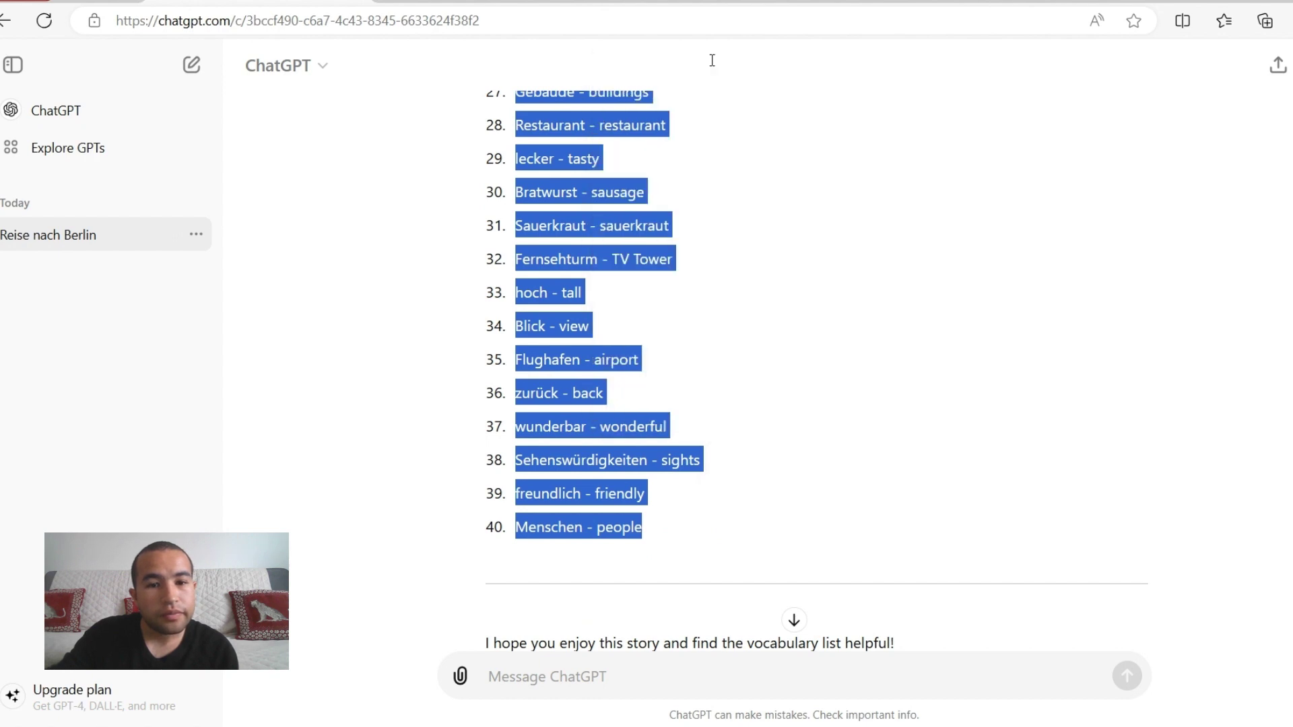
{"action": "left_click", "coordinate": [765, 320]}
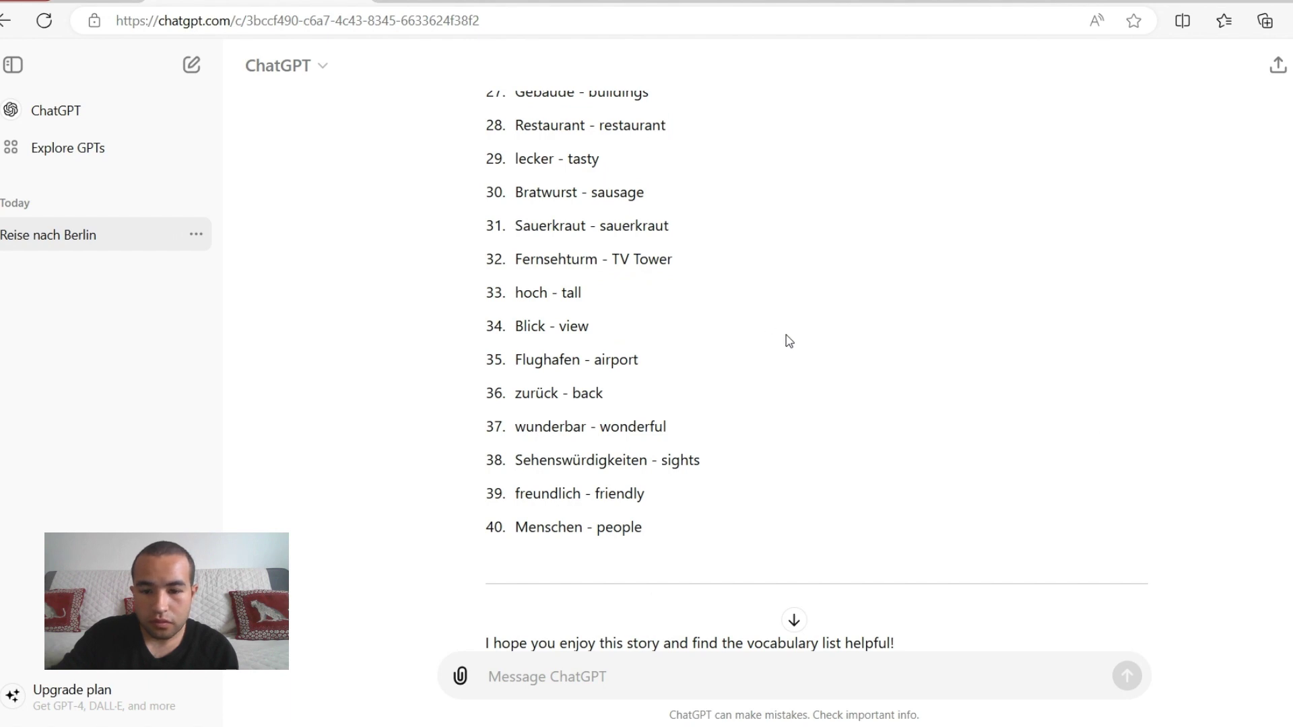
Switch to the Word document, add non-italic blank lines after the last English paragraph up to a new page, and paste the vocabulary list.
{"action": "key", "text": "alt+Tab"}
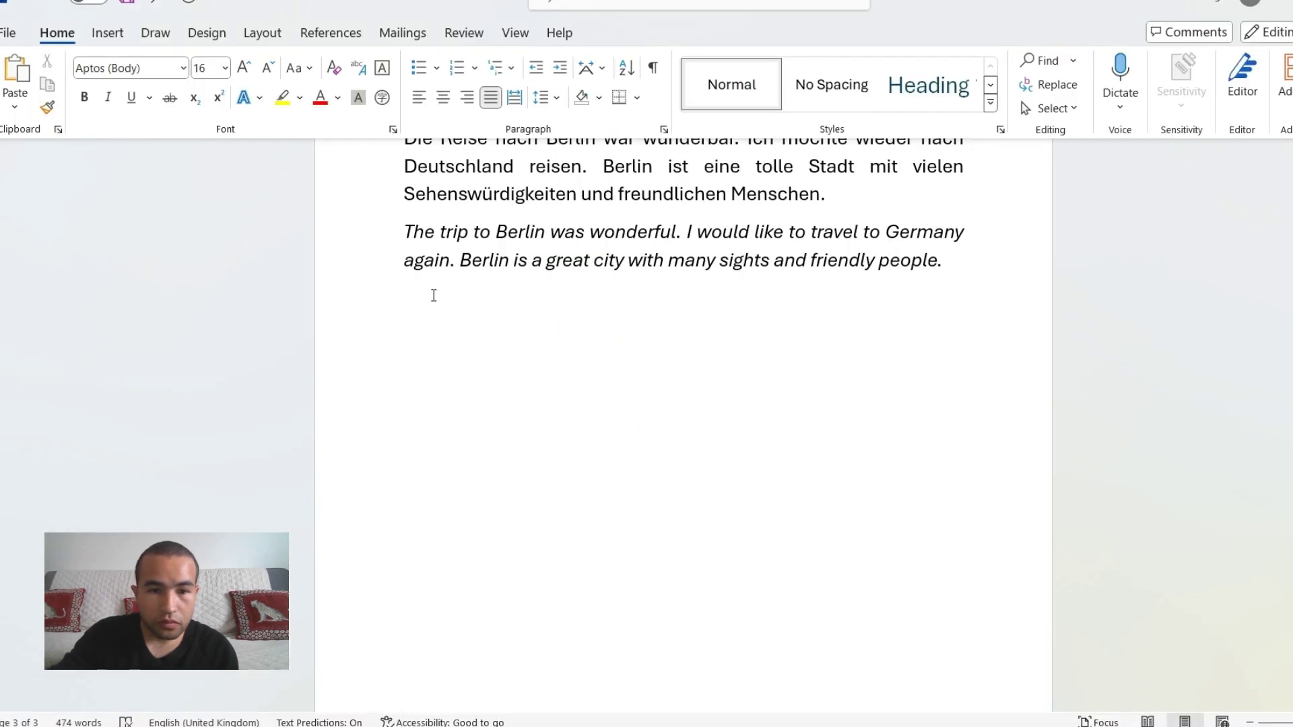
{"action": "left_click", "coordinate": [962, 266]}
{"action": "key", "text": "Return"}
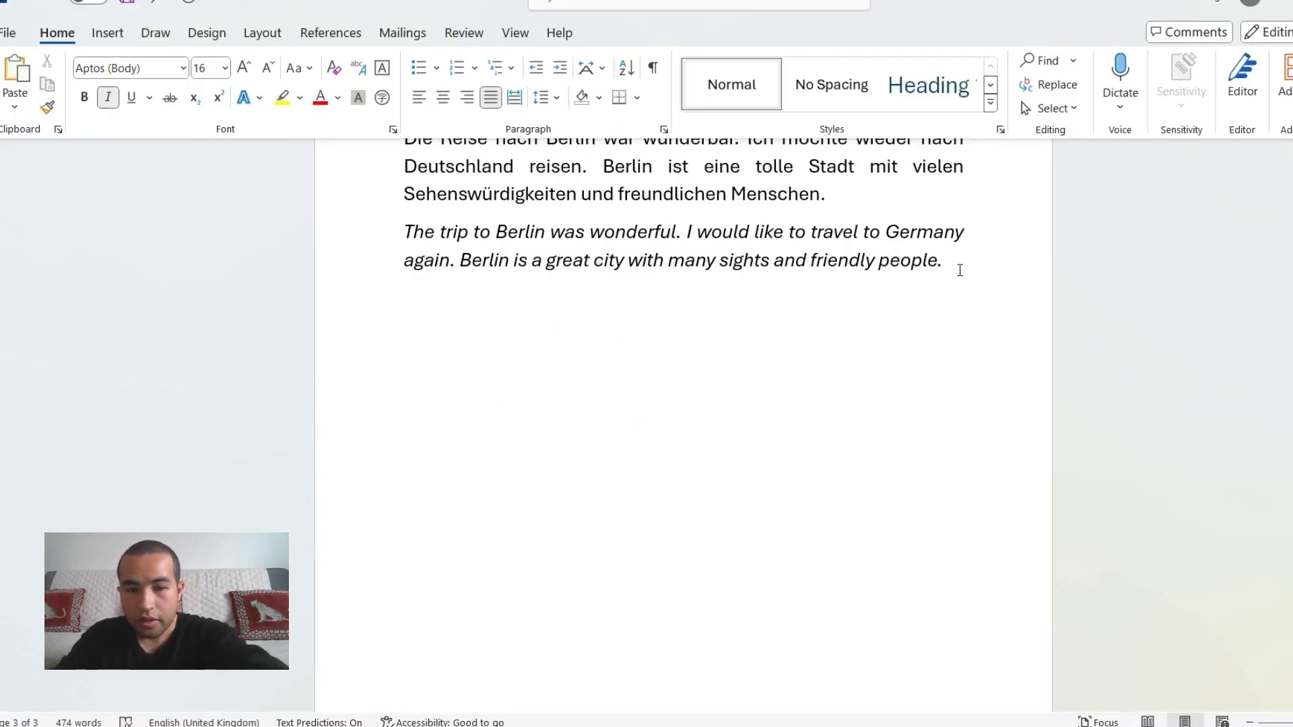
{"action": "key", "text": "ctrl+i"}
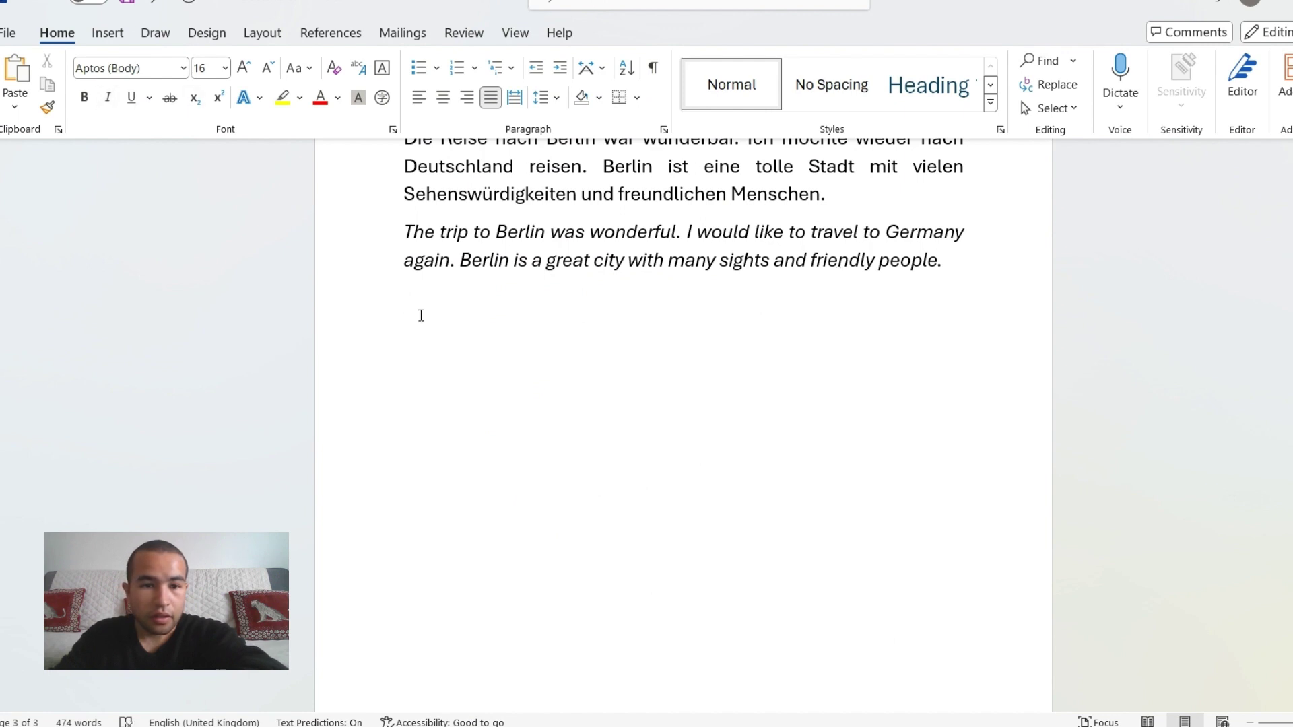
{"action": "key", "text": "Return"}
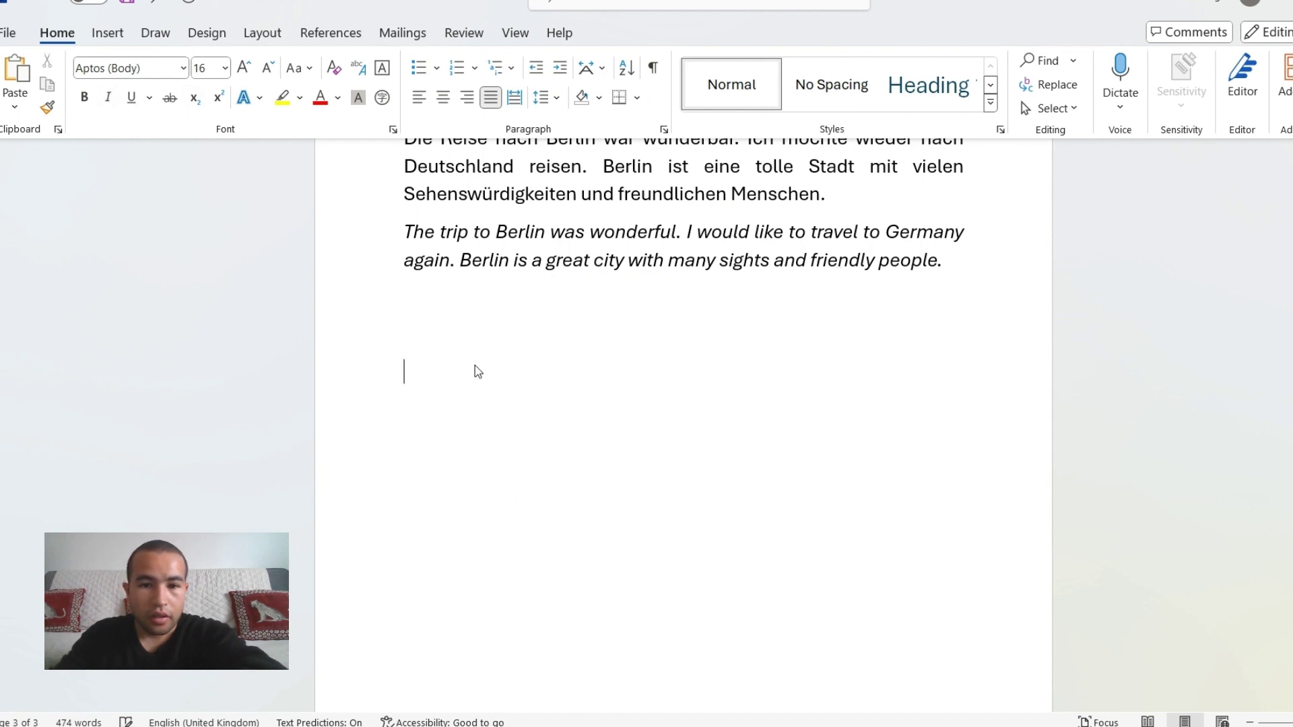
{"action": "key", "text": "Return"}
{"action": "key", "text": "Return"}
{"action": "key", "text": "Return"}
{"action": "key", "text": "Return"}
{"action": "key", "text": "Return"}
{"action": "key", "text": "Return"}
{"action": "key", "text": "Return"}
{"action": "key", "text": "Return"}
{"action": "key", "text": "Return"}
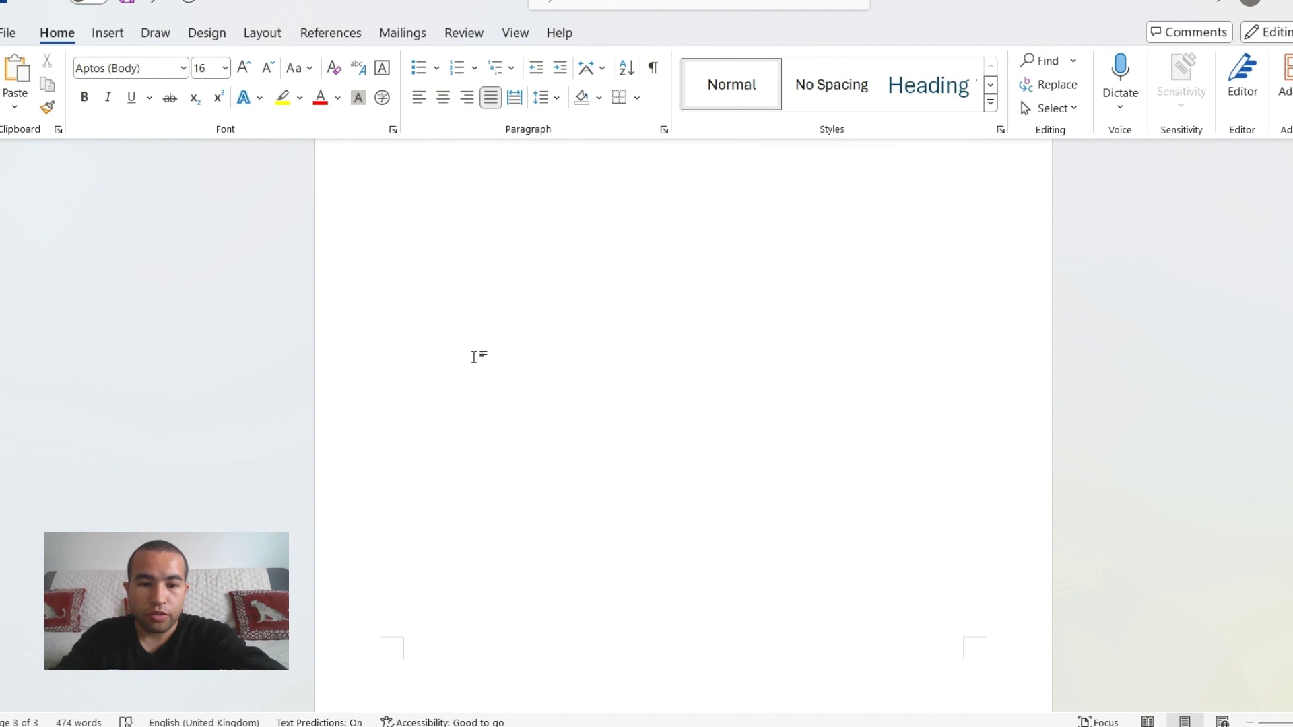
{"action": "key", "text": "Return"}
{"action": "key", "text": "Return"}
{"action": "key", "text": "Return"}
{"action": "key", "text": "Return"}
{"action": "key", "text": "Return"}
{"action": "key", "text": "Return"}
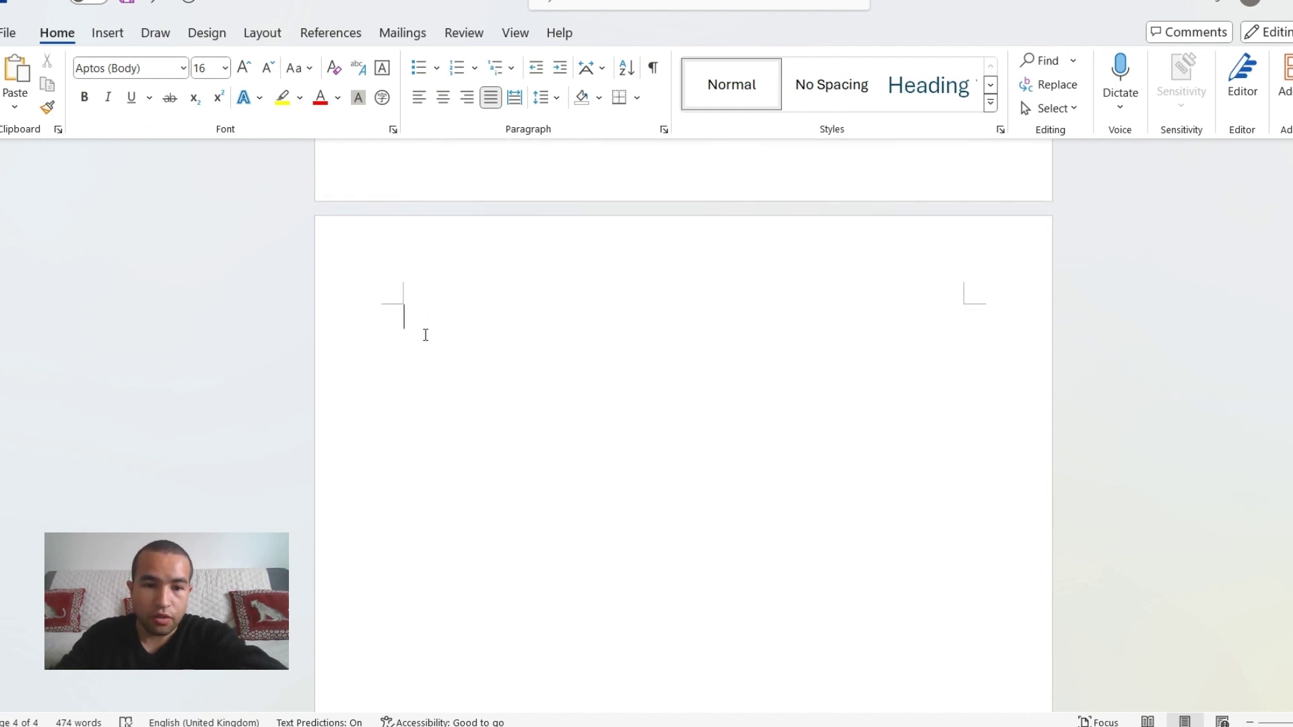
{"action": "right_click", "coordinate": [418, 327]}
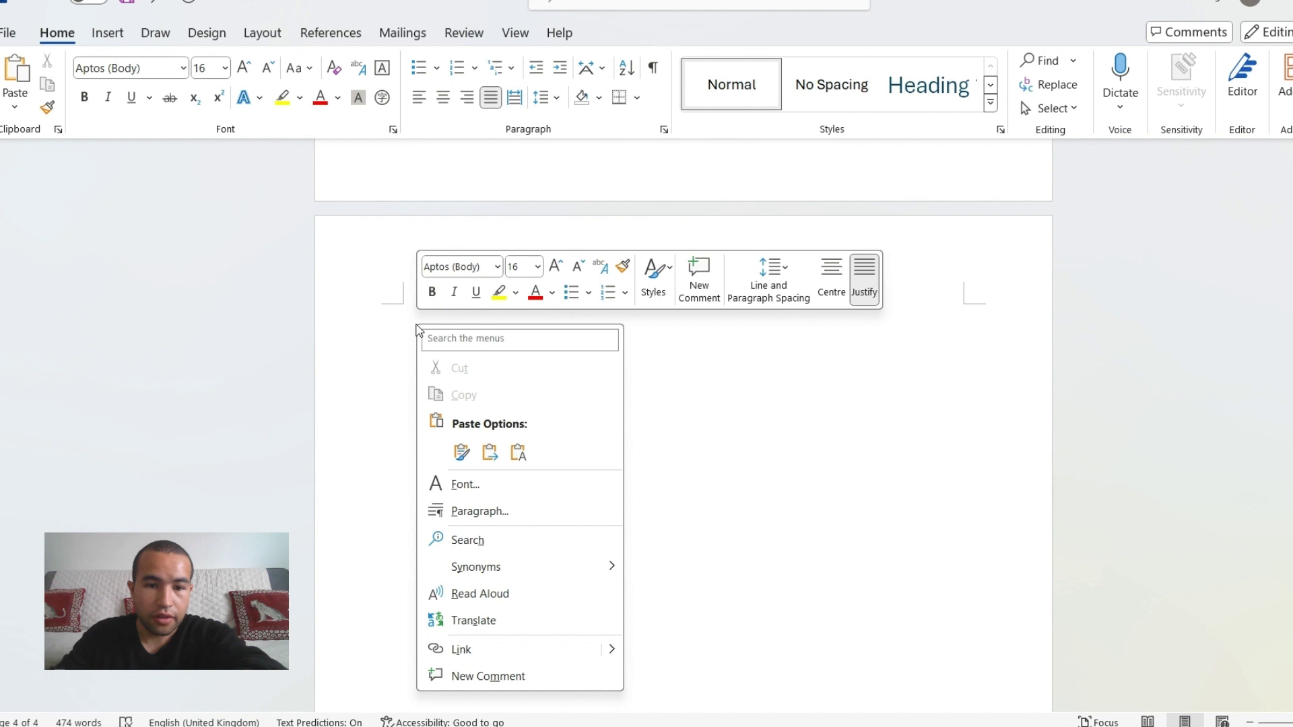
{"action": "left_click", "coordinate": [460, 450]}
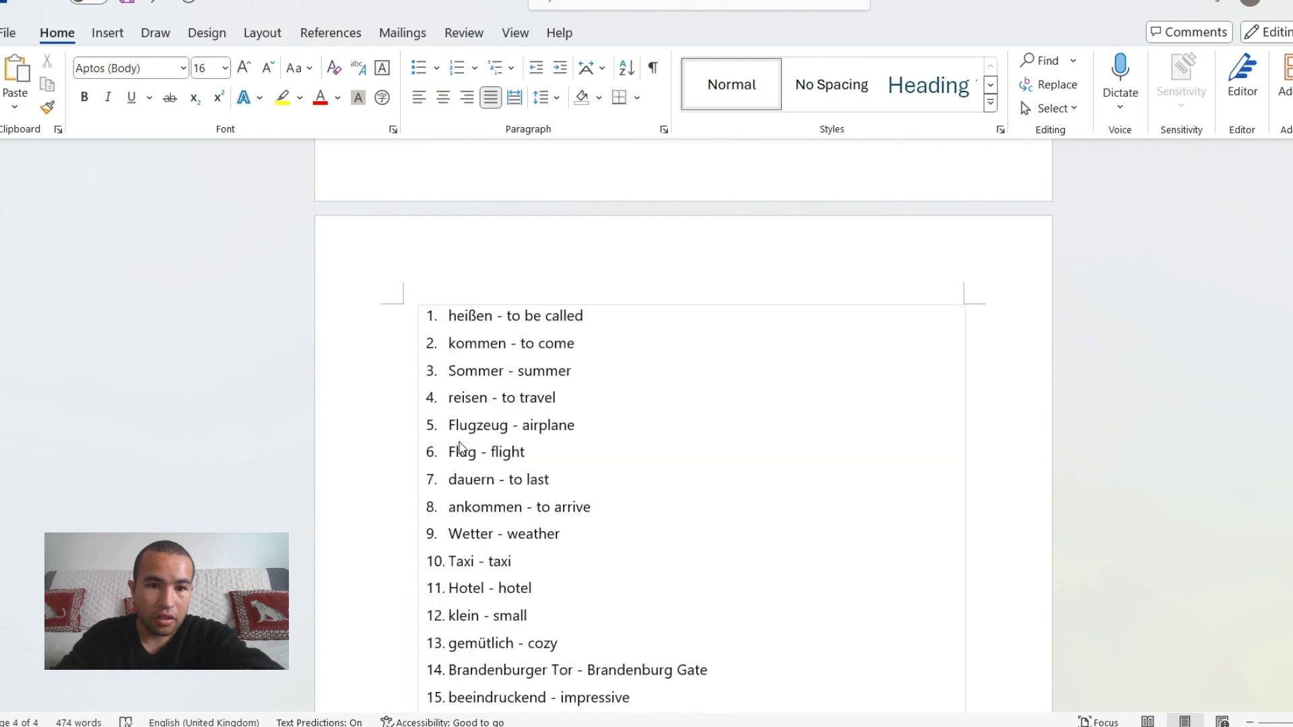
Add a blank line above the Wortschatz heading so it moves onto the same page as its vocabulary list.
{"action": "scroll", "coordinate": [499, 427], "scroll_direction": "up", "scroll_amount": 10}
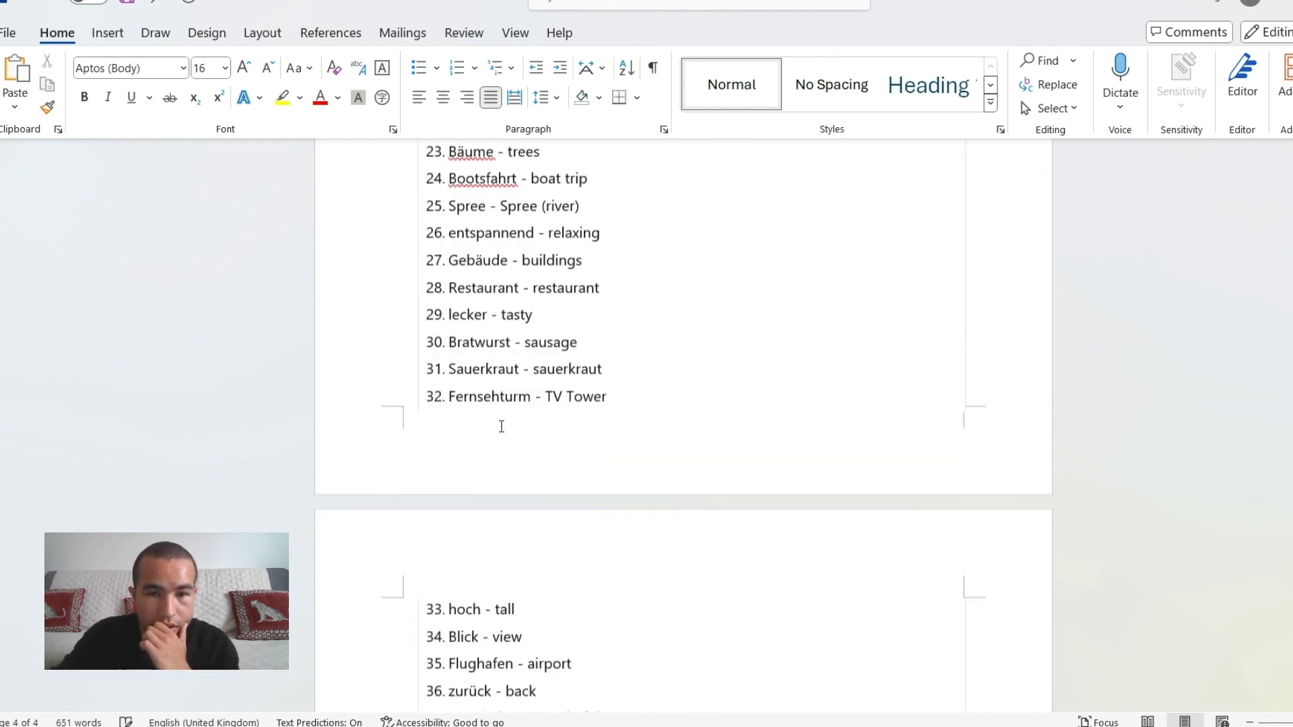
{"action": "scroll", "coordinate": [501, 427], "scroll_direction": "up", "scroll_amount": 2}
{"action": "scroll", "coordinate": [506, 425], "scroll_direction": "up", "scroll_amount": 3}
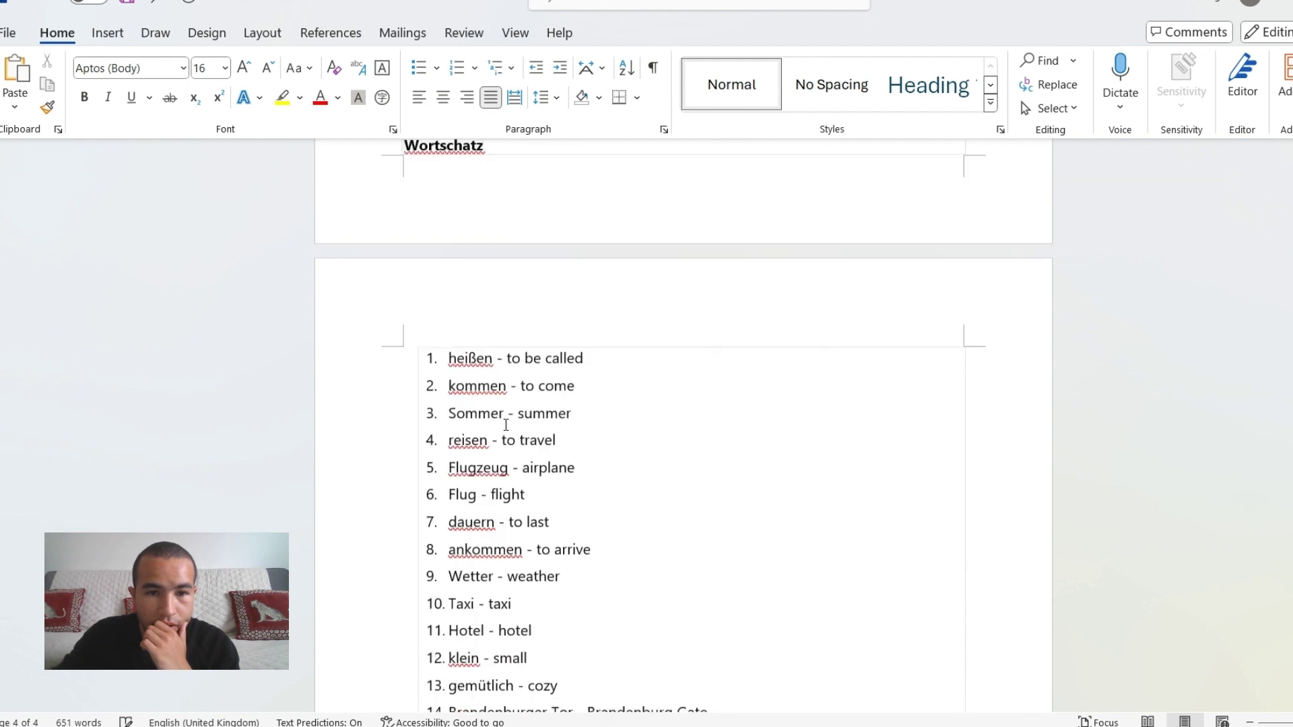
{"action": "scroll", "coordinate": [505, 425], "scroll_direction": "up", "scroll_amount": 4}
{"action": "left_click", "coordinate": [462, 364]}
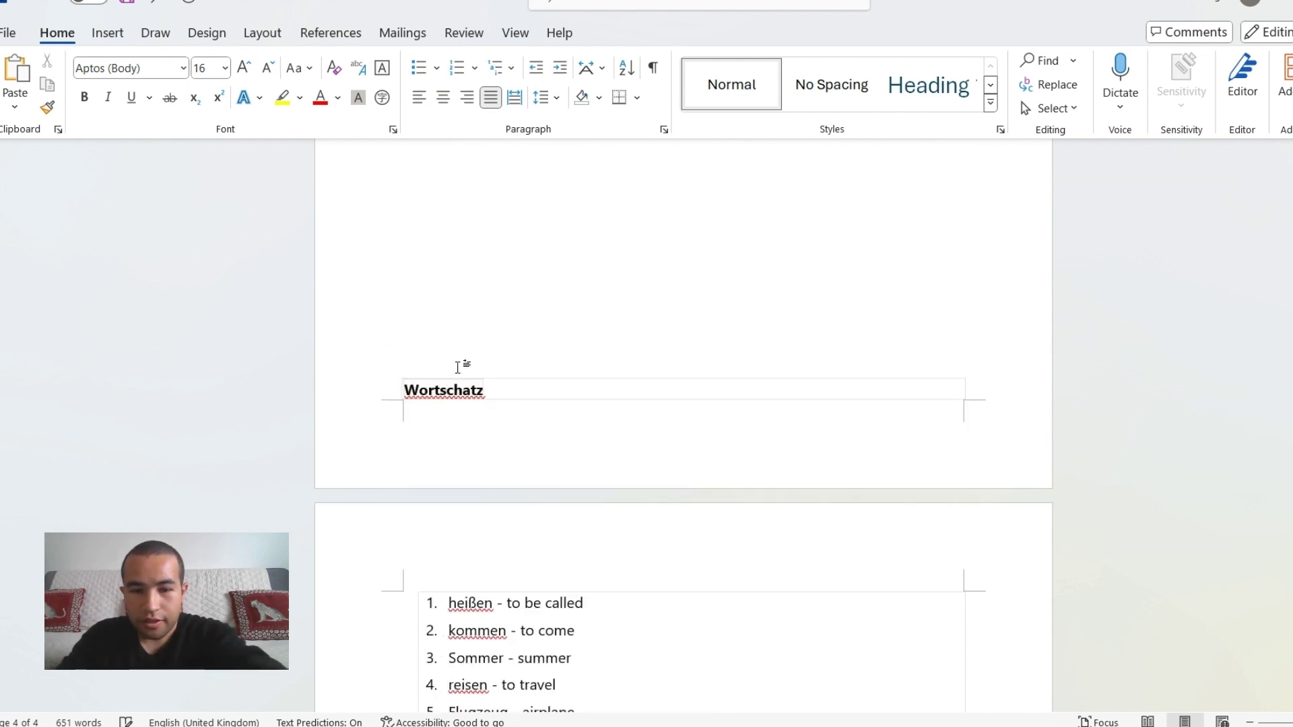
{"action": "key", "text": "Return"}
Check the page layout of the Wortschatz list through its last entry, and look back over the story pages up to the title.
{"action": "scroll", "coordinate": [462, 370], "scroll_direction": "down", "scroll_amount": 10}
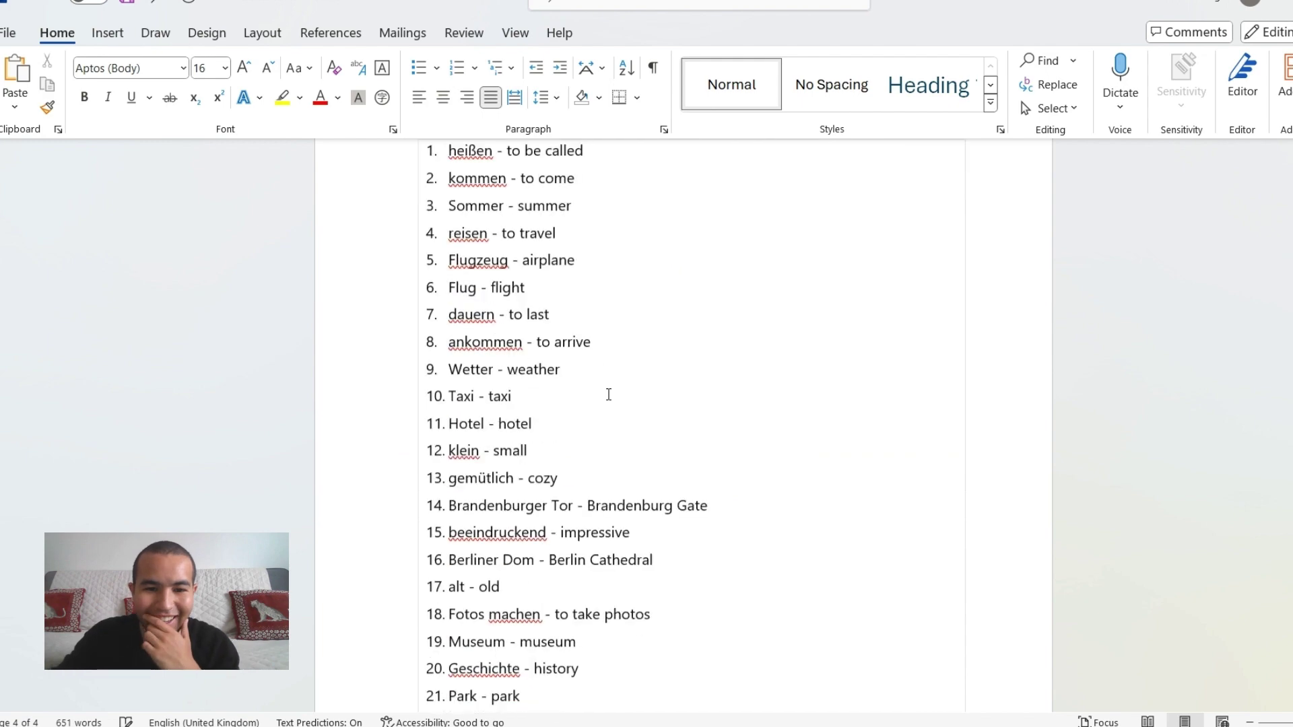
{"action": "scroll", "coordinate": [608, 393], "scroll_direction": "down", "scroll_amount": 12}
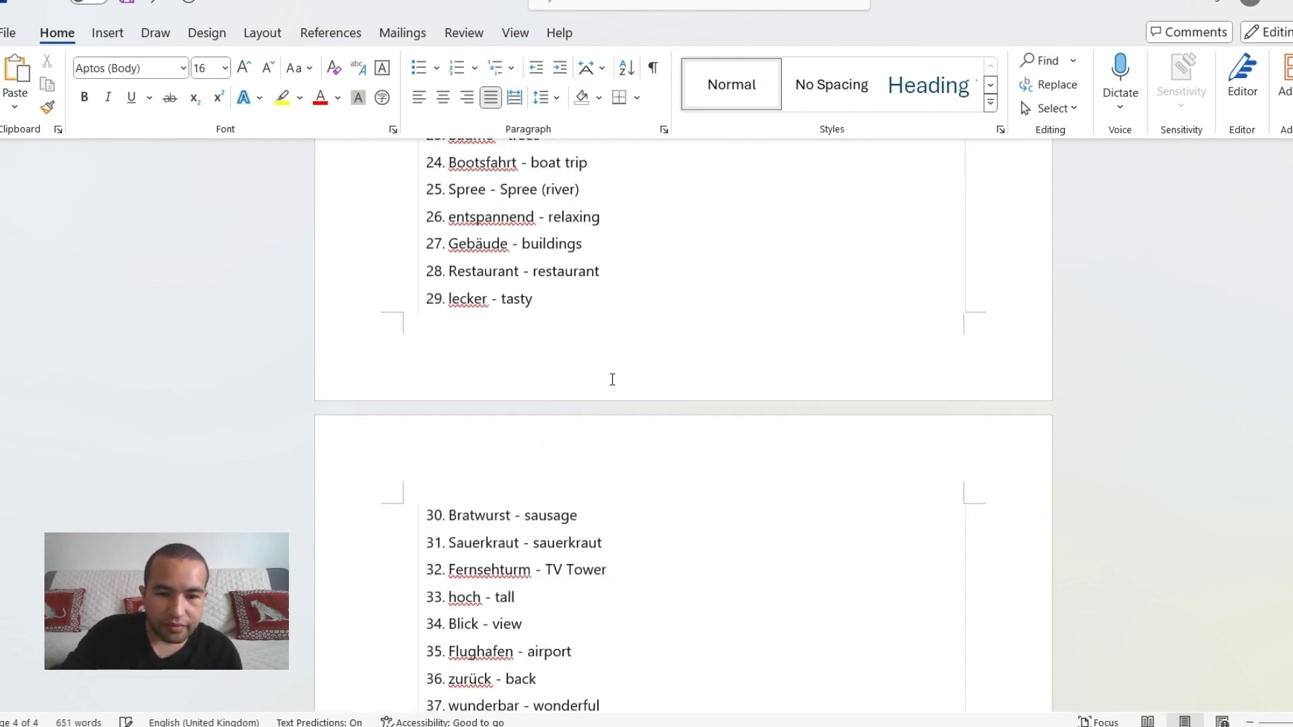
{"action": "scroll", "coordinate": [664, 377], "scroll_direction": "up", "scroll_amount": 6}
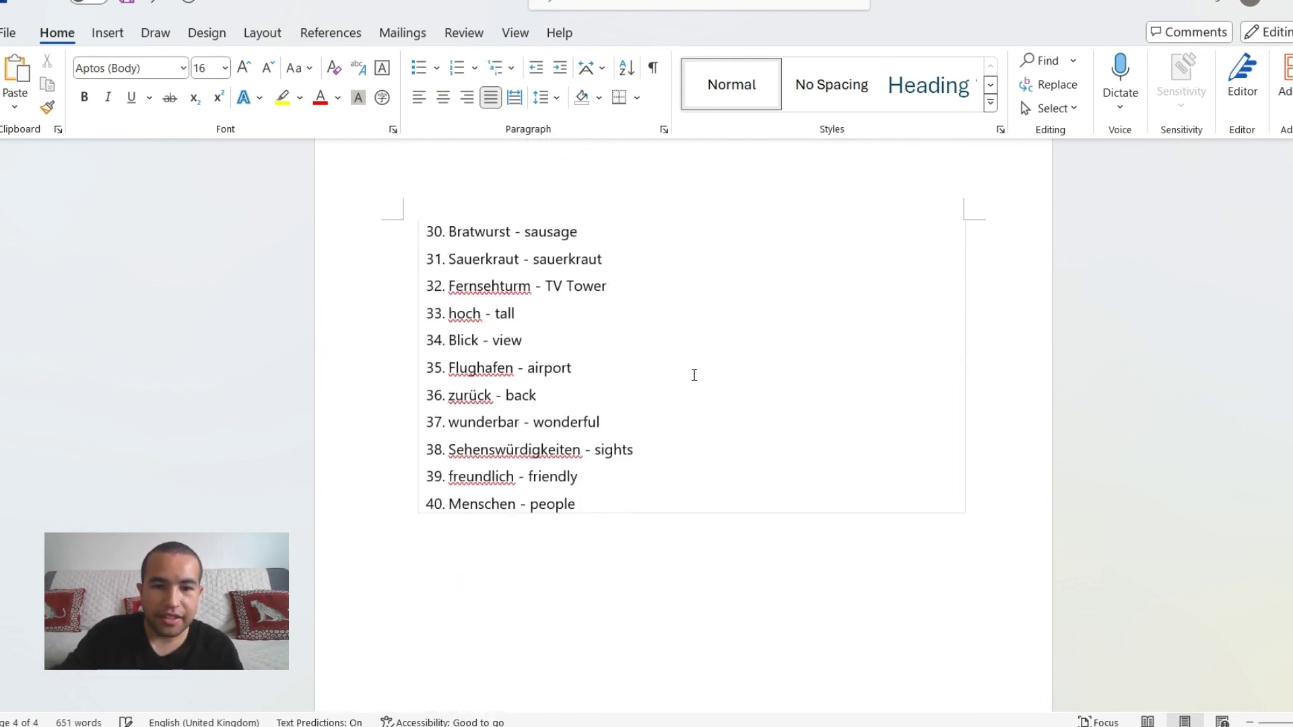
{"action": "scroll", "coordinate": [719, 372], "scroll_direction": "up", "scroll_amount": 3}
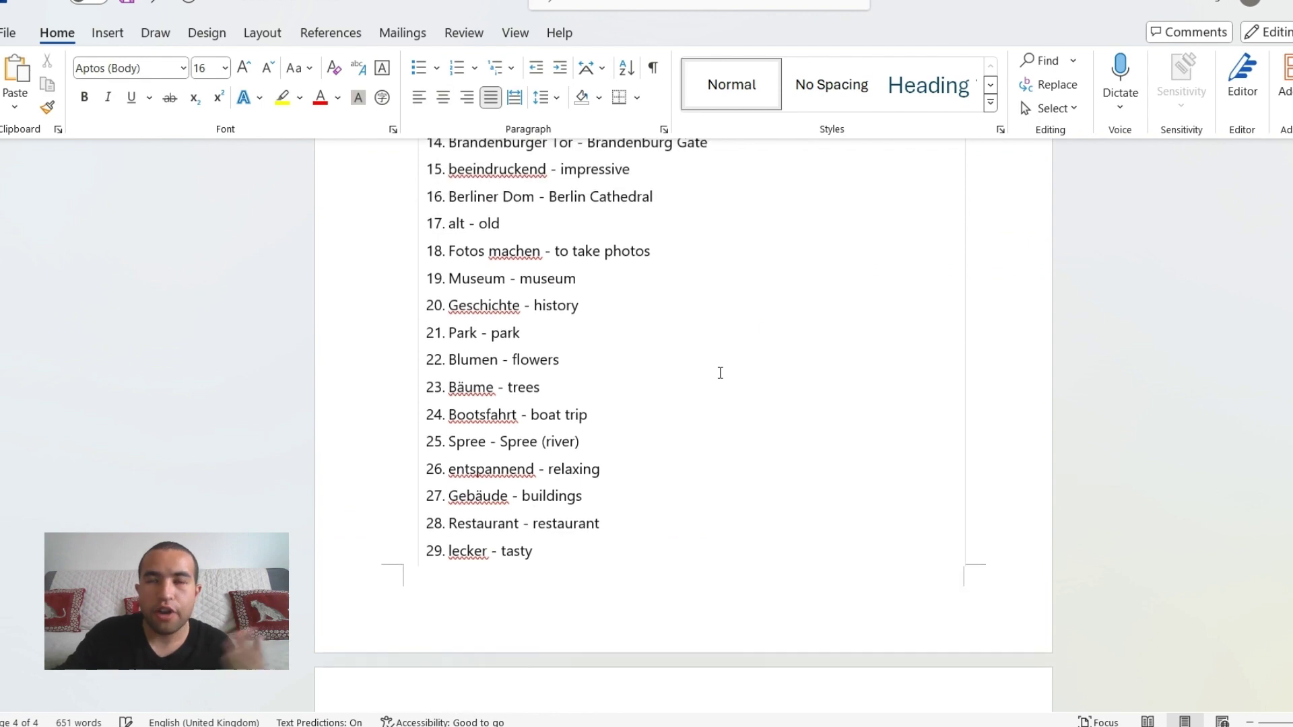
{"action": "scroll", "coordinate": [721, 376], "scroll_direction": "up", "scroll_amount": 8}
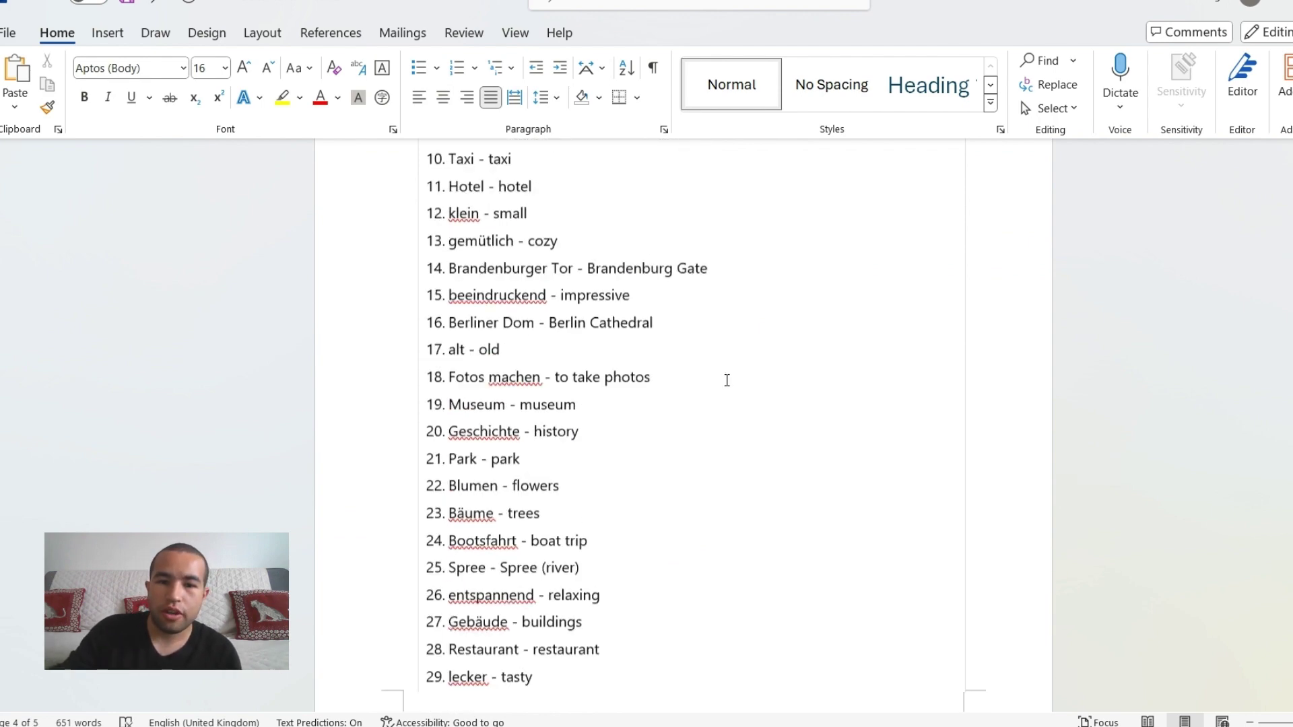
{"action": "scroll", "coordinate": [731, 377], "scroll_direction": "up", "scroll_amount": 2}
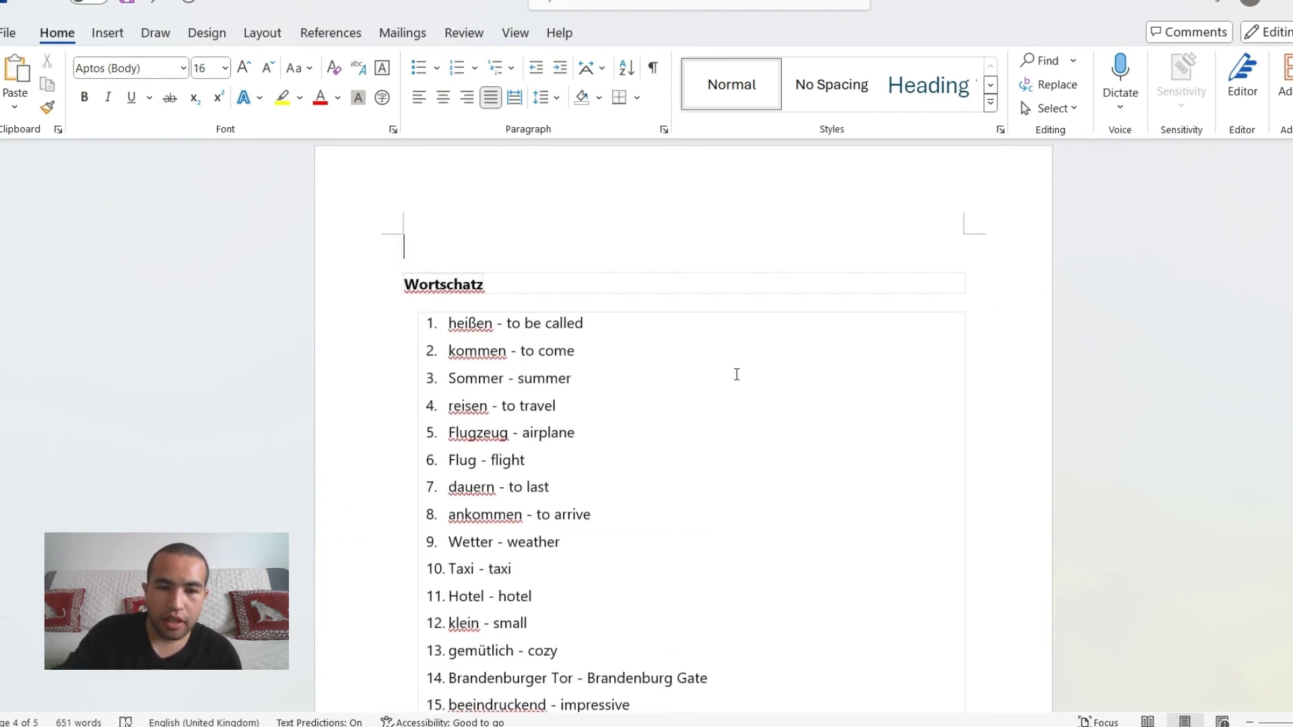
{"action": "scroll", "coordinate": [645, 355], "scroll_direction": "up", "scroll_amount": 20}
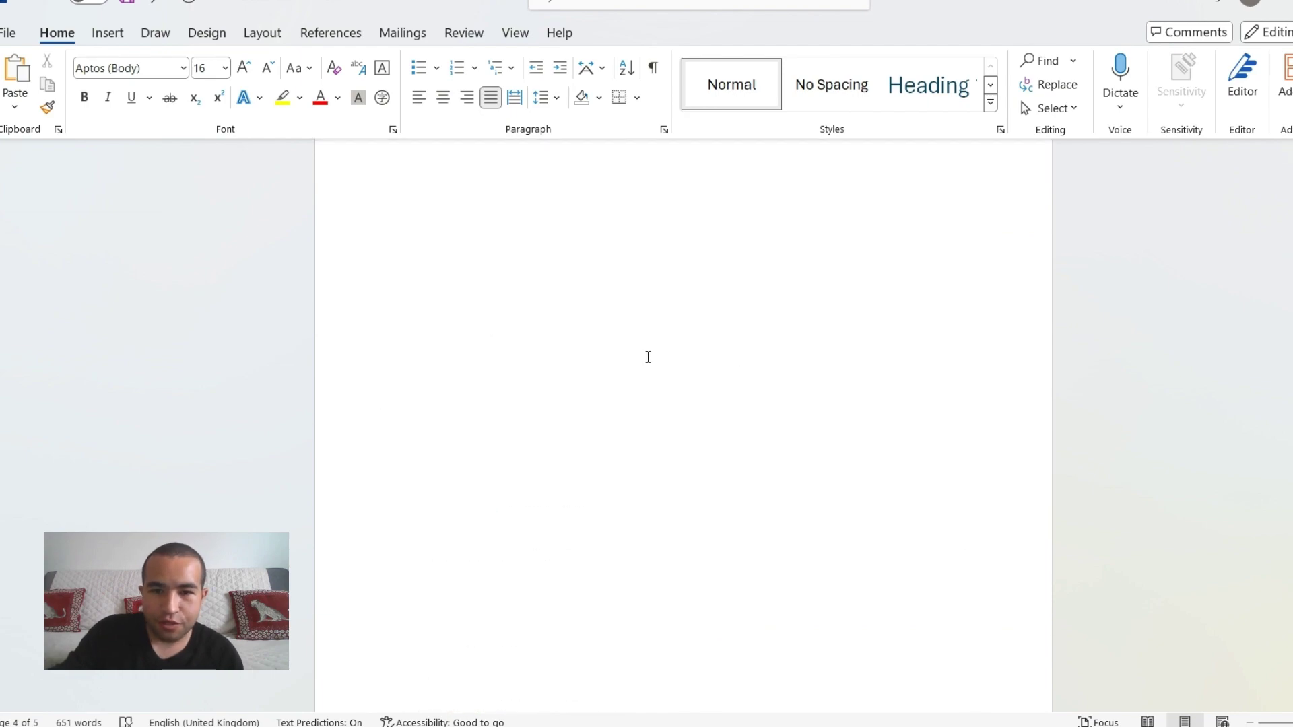
{"action": "scroll", "coordinate": [646, 355], "scroll_direction": "up", "scroll_amount": 20}
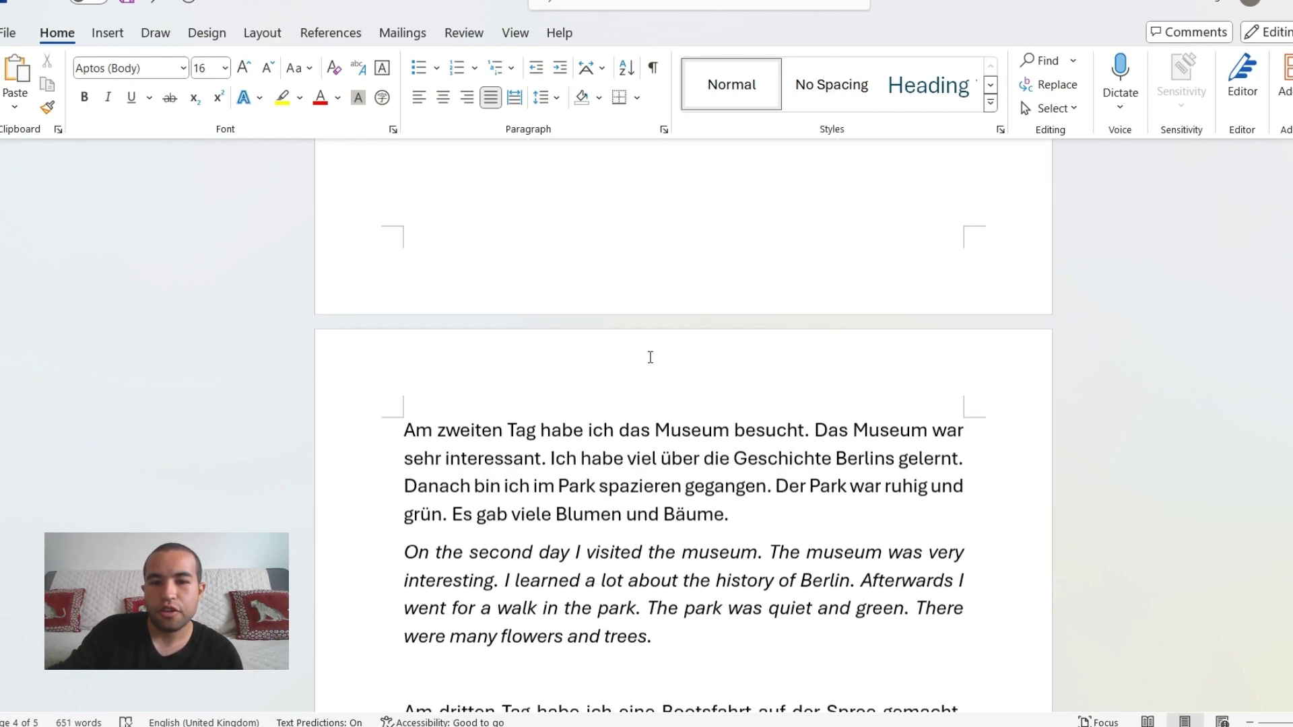
{"action": "scroll", "coordinate": [648, 357], "scroll_direction": "up", "scroll_amount": 10}
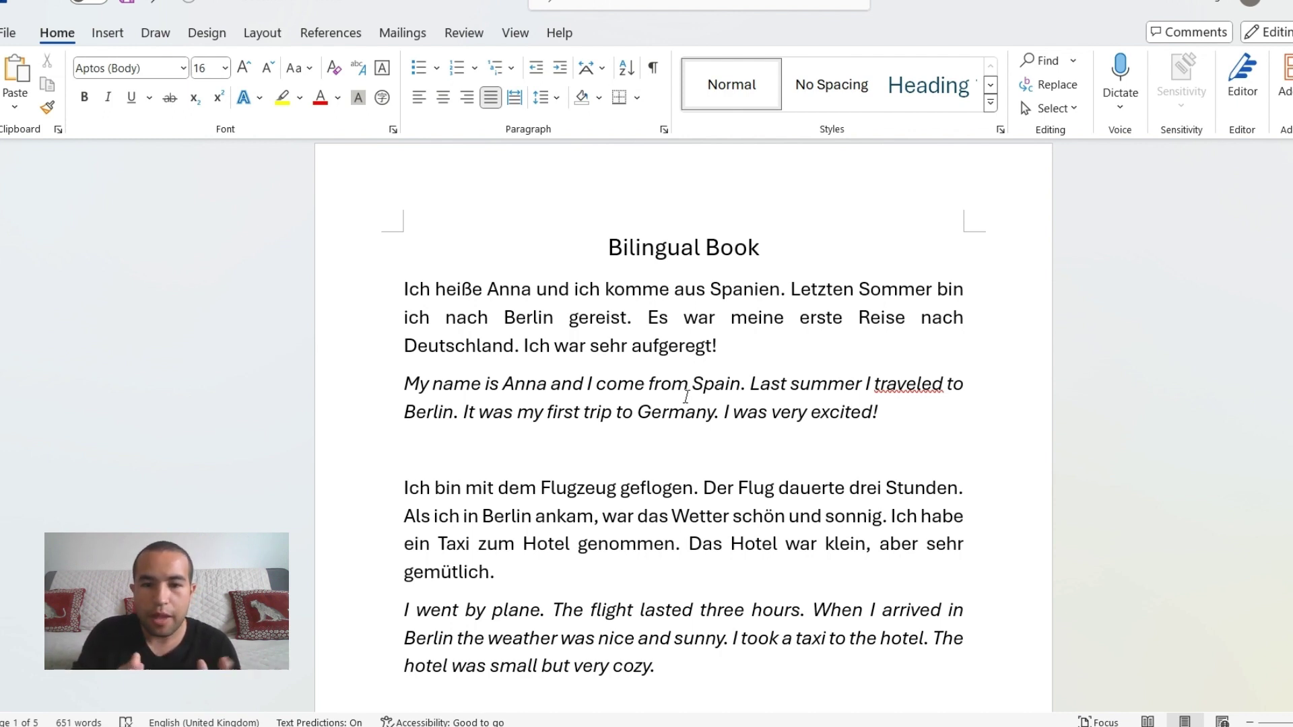
Review the finished book from the Bilingual Book title through the German and English paragraphs to the vocabulary list, returning to the title.
{"action": "scroll", "coordinate": [685, 397], "scroll_direction": "down", "scroll_amount": 6}
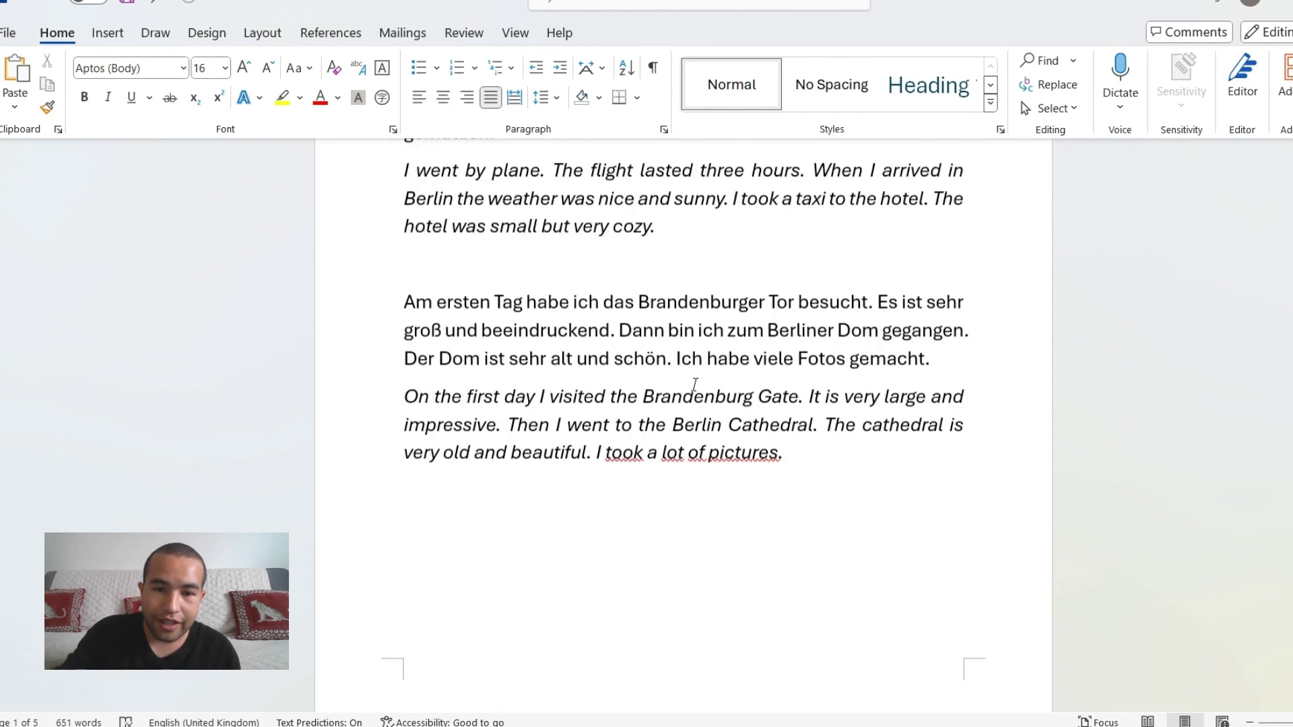
{"action": "scroll", "coordinate": [694, 384], "scroll_direction": "down", "scroll_amount": 18}
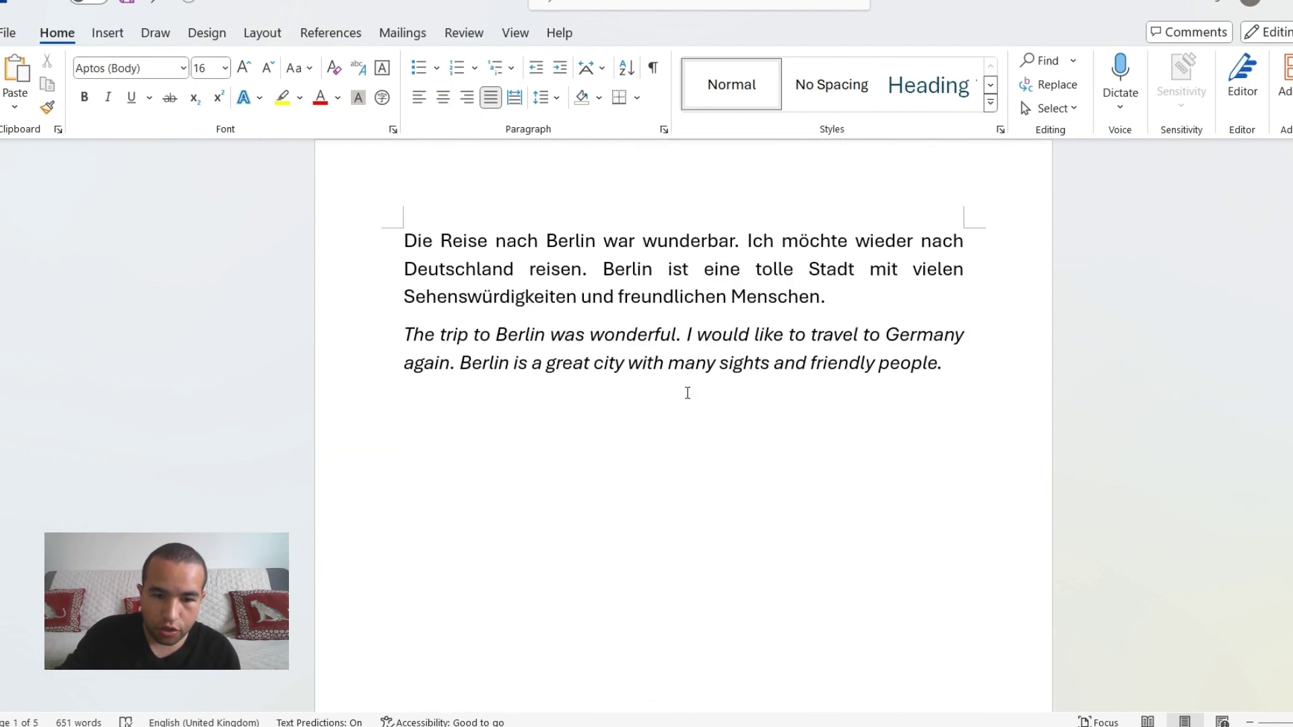
{"action": "scroll", "coordinate": [687, 393], "scroll_direction": "down", "scroll_amount": 12}
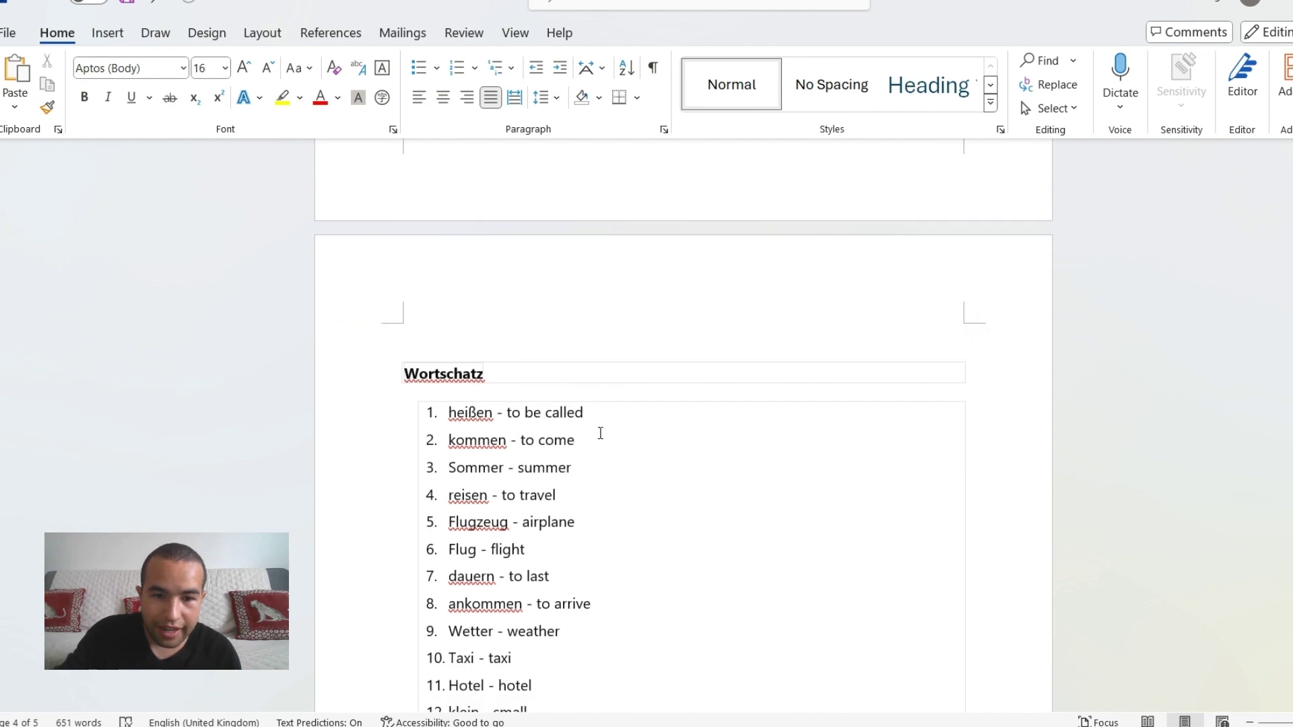
{"action": "scroll", "coordinate": [599, 433], "scroll_direction": "down", "scroll_amount": 7}
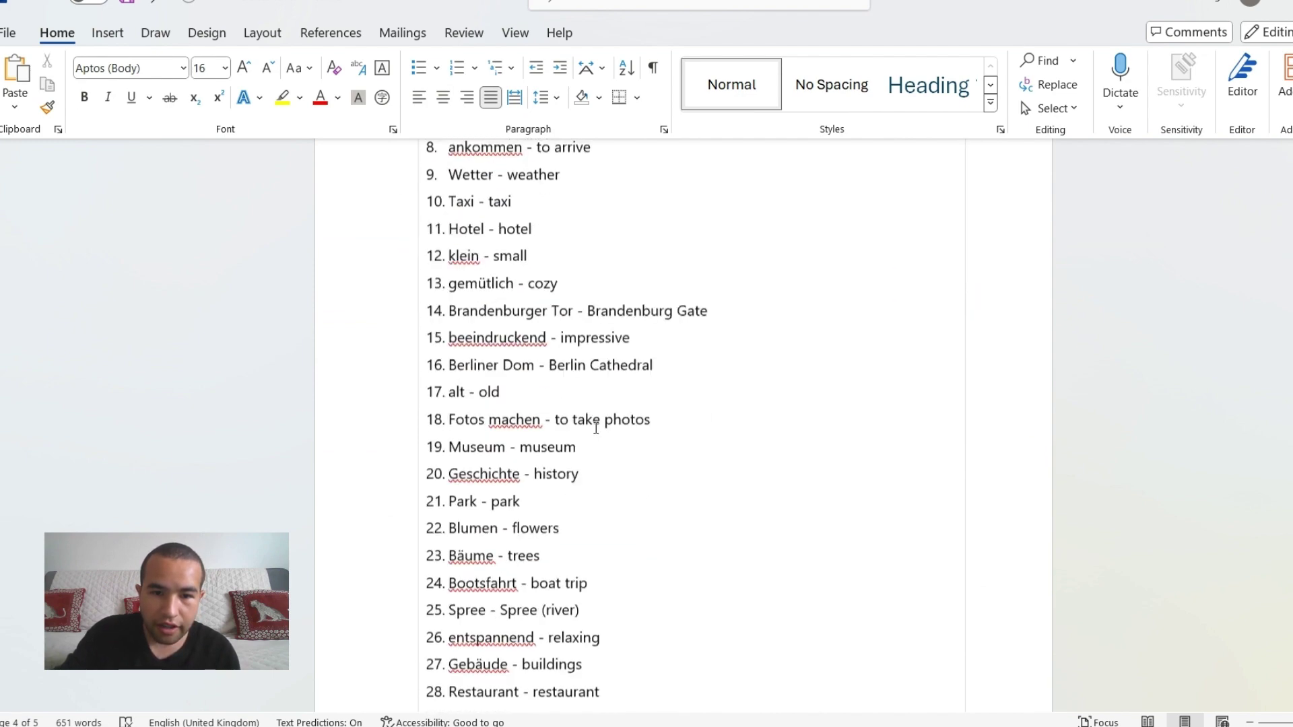
{"action": "scroll", "coordinate": [596, 427], "scroll_direction": "down", "scroll_amount": 1}
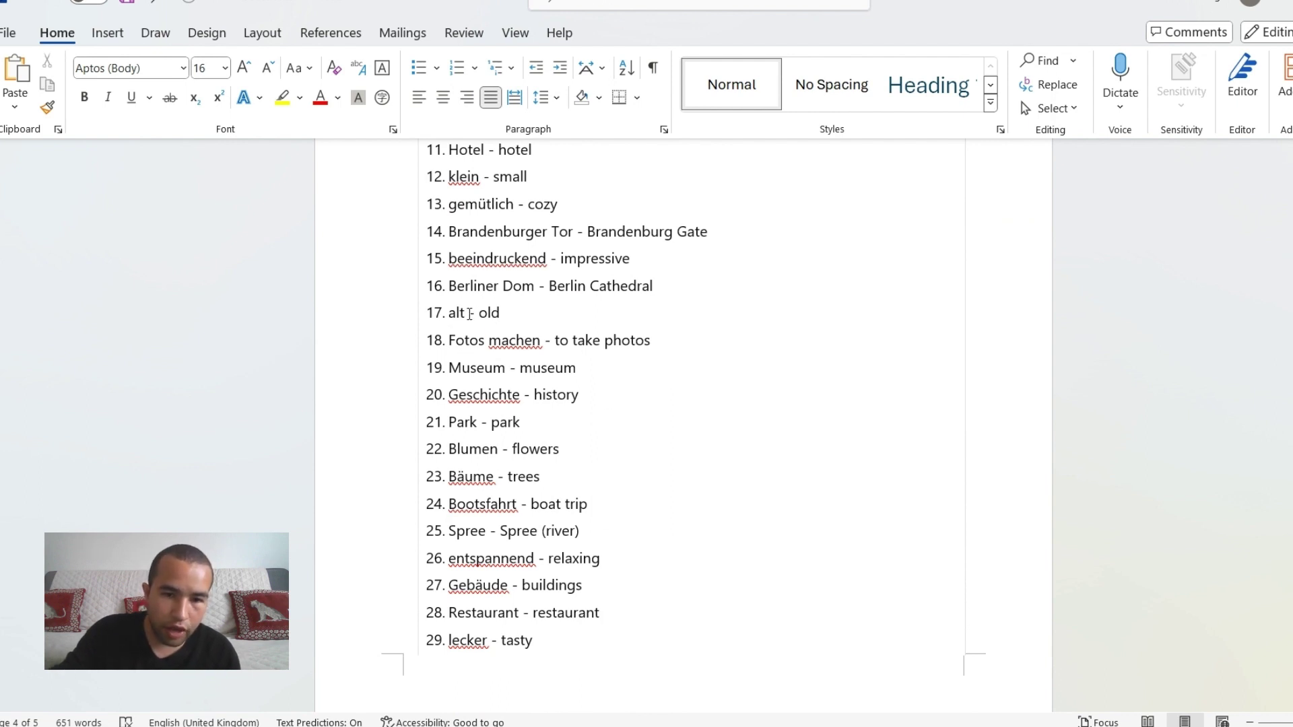
{"action": "scroll", "coordinate": [469, 314], "scroll_direction": "up", "scroll_amount": 15}
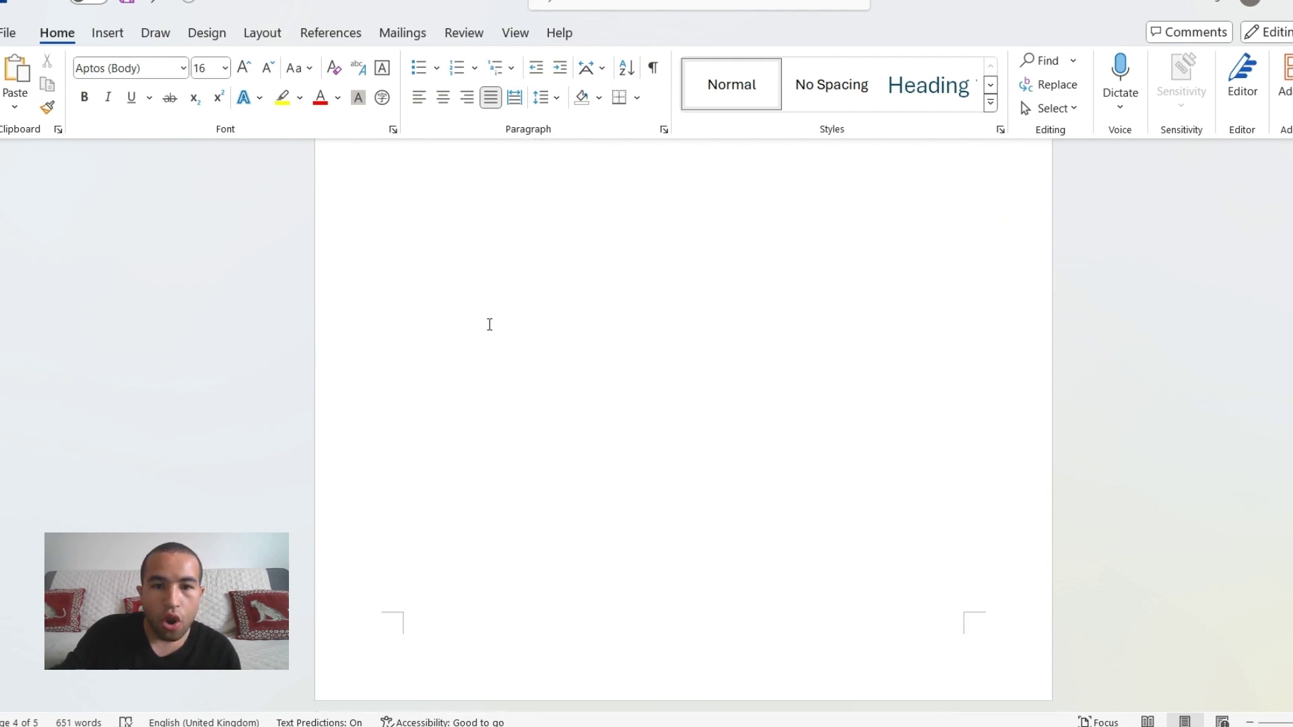
{"action": "scroll", "coordinate": [489, 325], "scroll_direction": "up", "scroll_amount": 15}
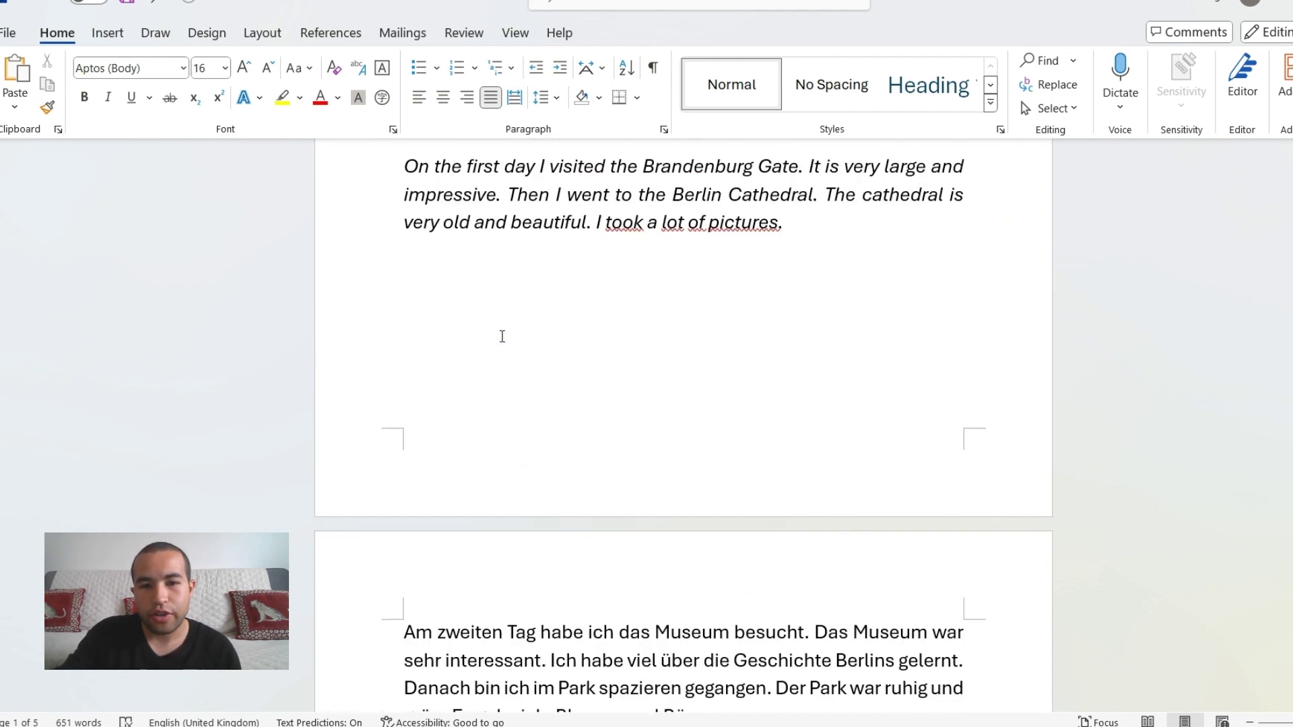
{"action": "scroll", "coordinate": [502, 336], "scroll_direction": "up", "scroll_amount": 2}
{"action": "scroll", "coordinate": [501, 335], "scroll_direction": "up", "scroll_amount": 6}
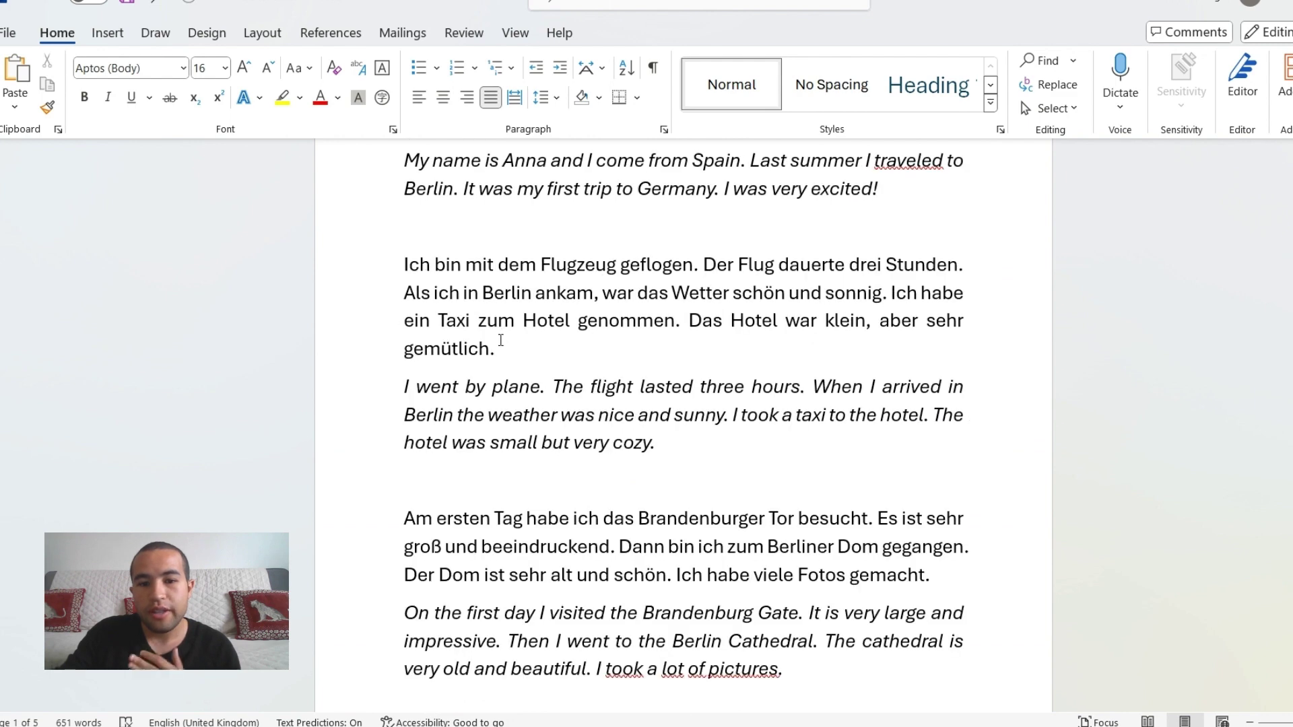
{"action": "scroll", "coordinate": [498, 337], "scroll_direction": "up", "scroll_amount": 1}
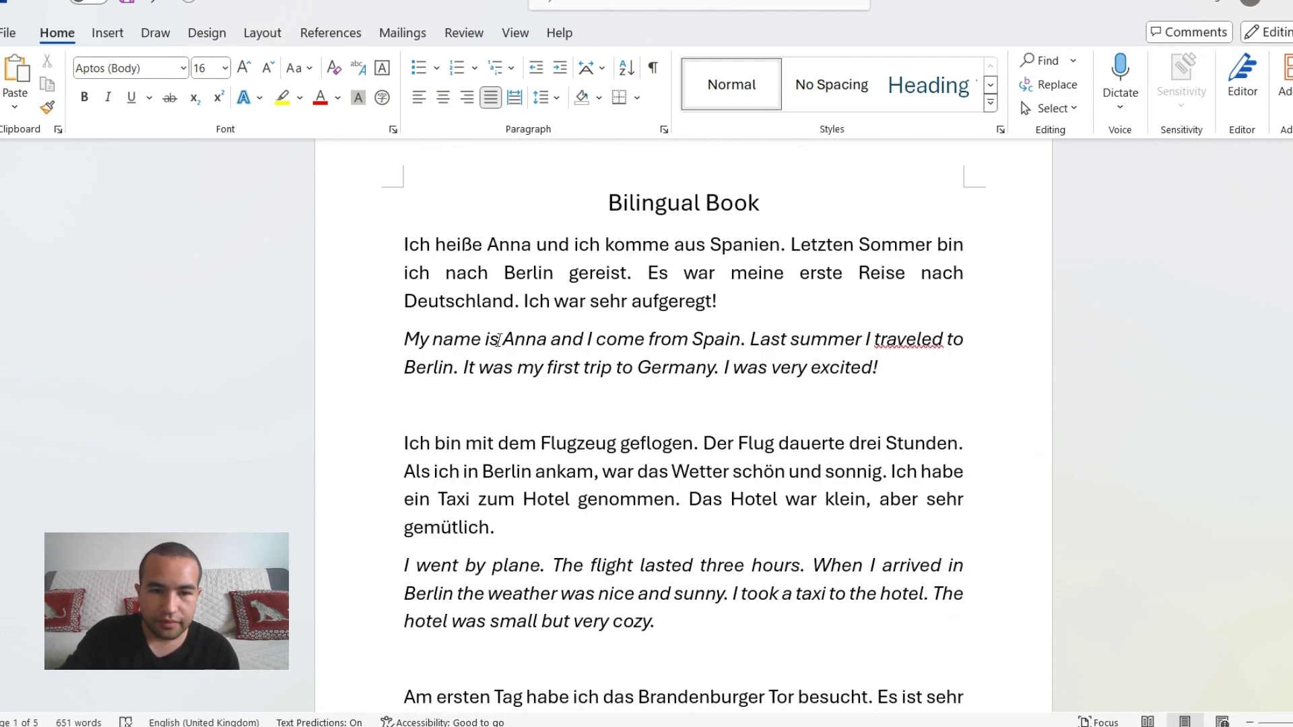